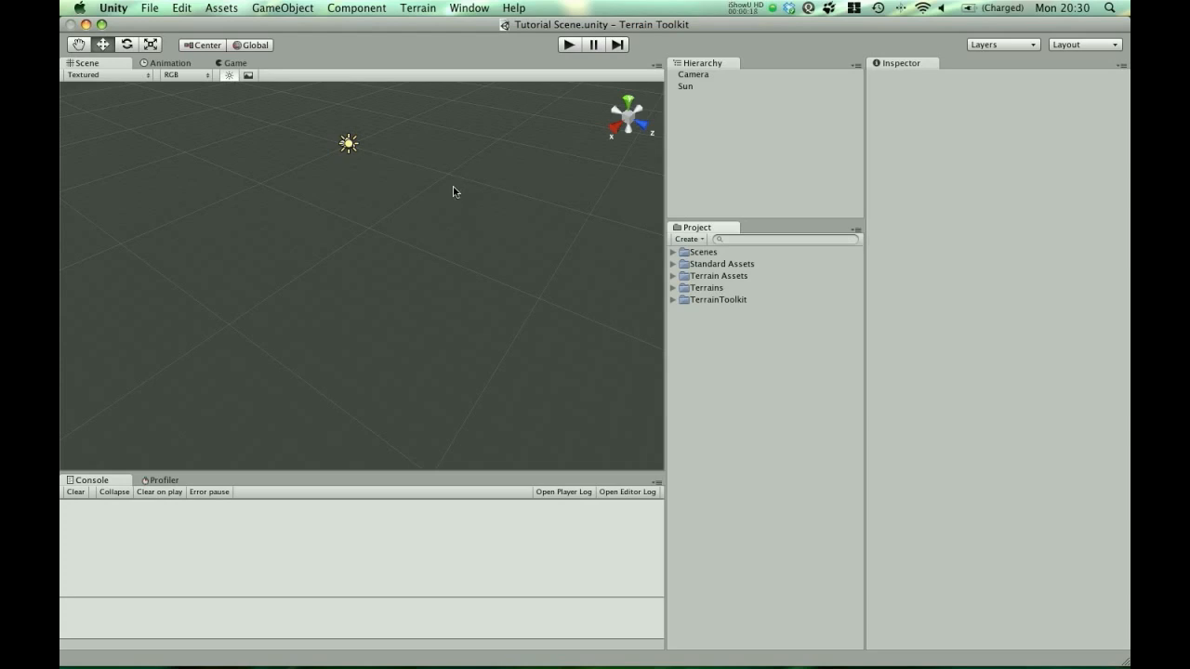
Step: Create a new terrain in the scene and add the Terrain Toolkit component to it
{"action": "left_click", "coordinate": [416, 9]}
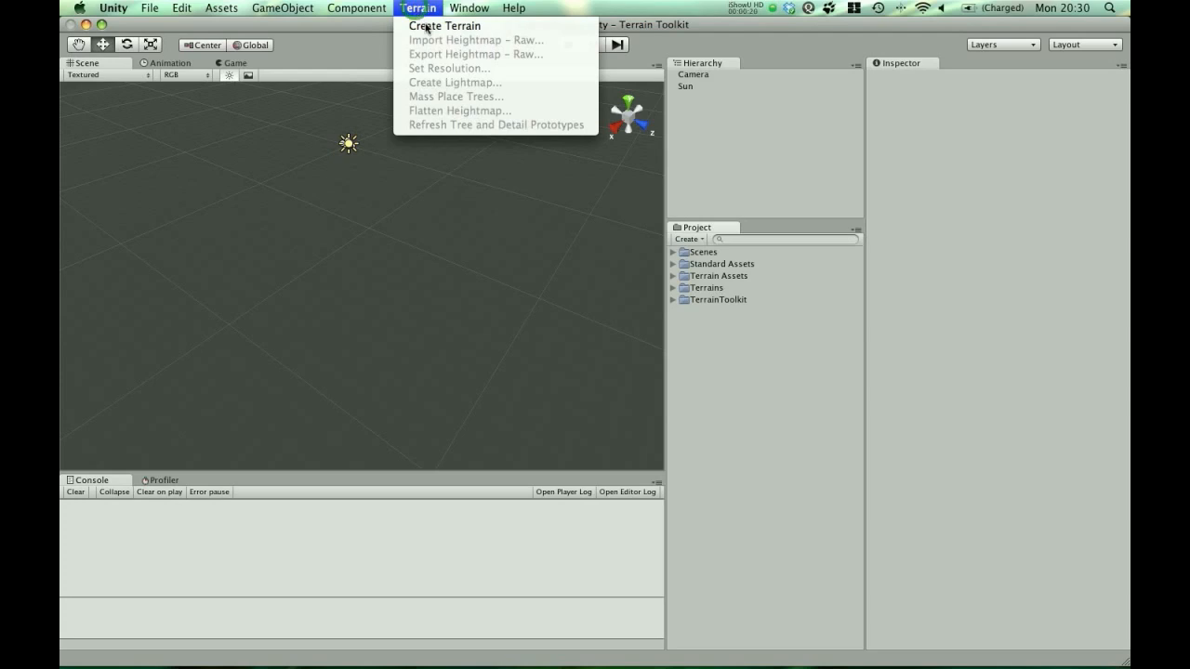
{"action": "left_click", "coordinate": [427, 28]}
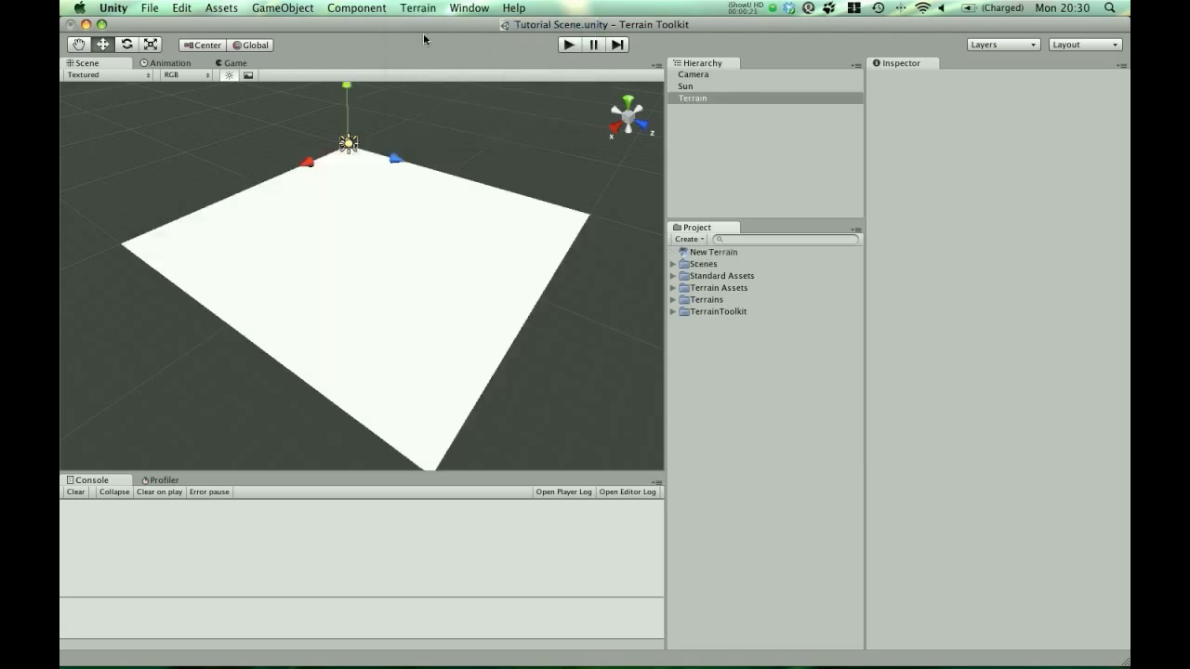
{"action": "mouse_move", "coordinate": [412, 245]}
{"action": "left_mouse_down", "text": "alt"}
{"action": "mouse_move", "coordinate": [389, 228]}
{"action": "mouse_move", "coordinate": [380, 257]}
{"action": "left_mouse_up", "text": "alt"}
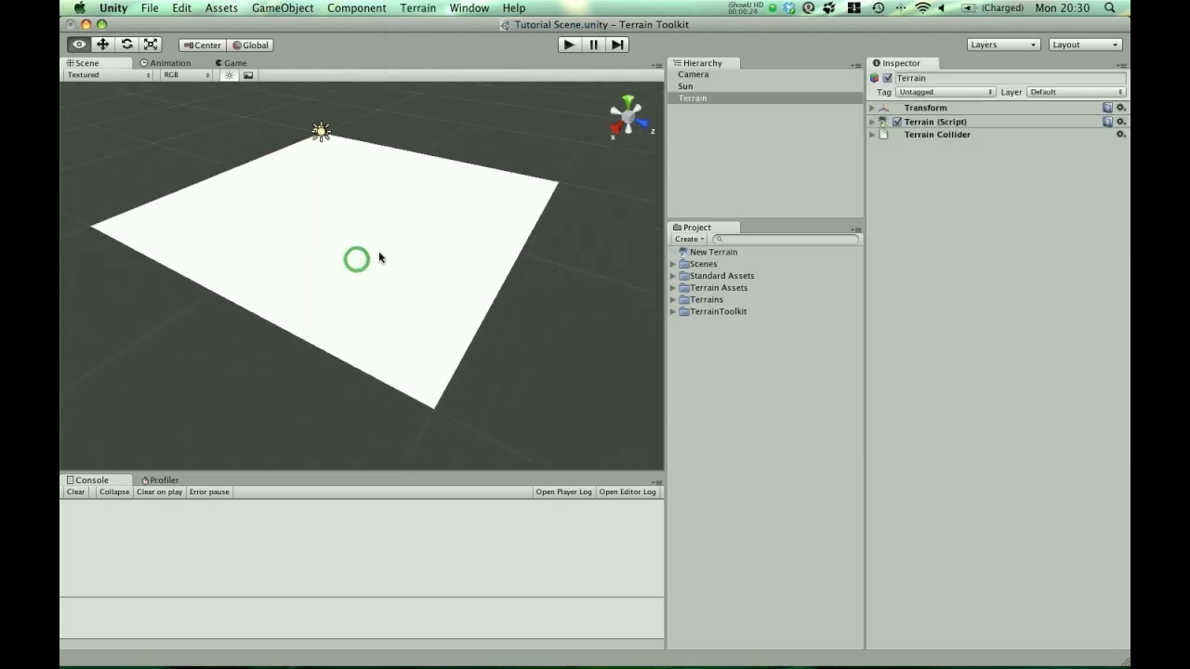
{"action": "left_click", "coordinate": [358, 8]}
{"action": "mouse_move", "coordinate": [363, 142]}
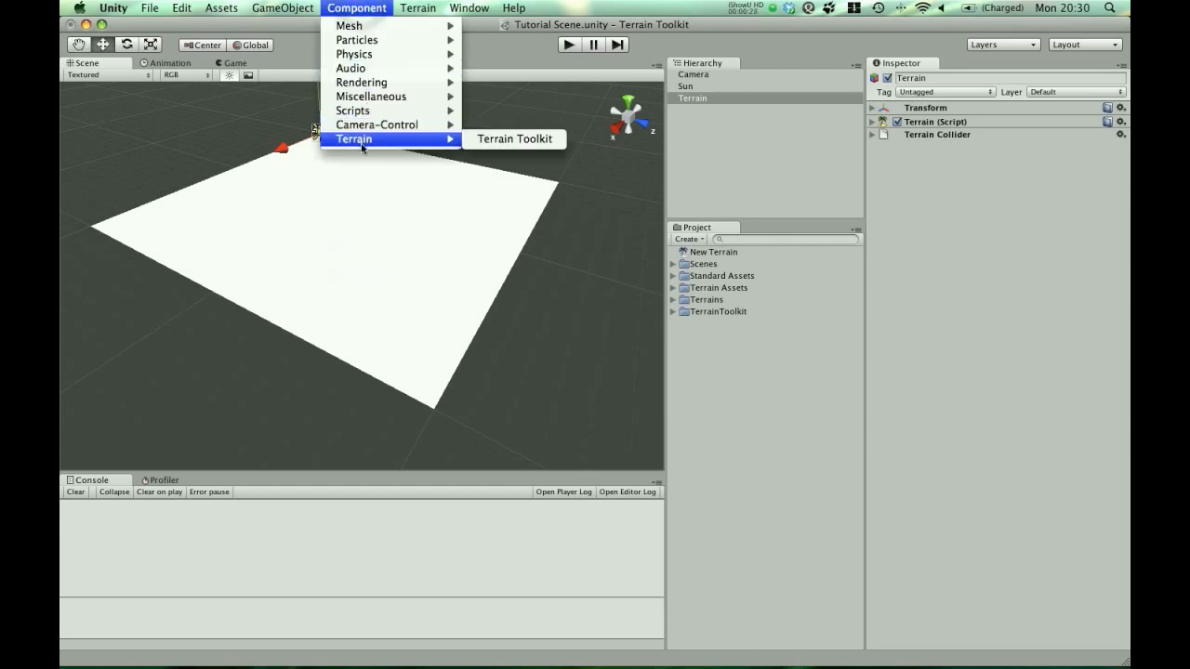
{"action": "left_click", "coordinate": [497, 141]}
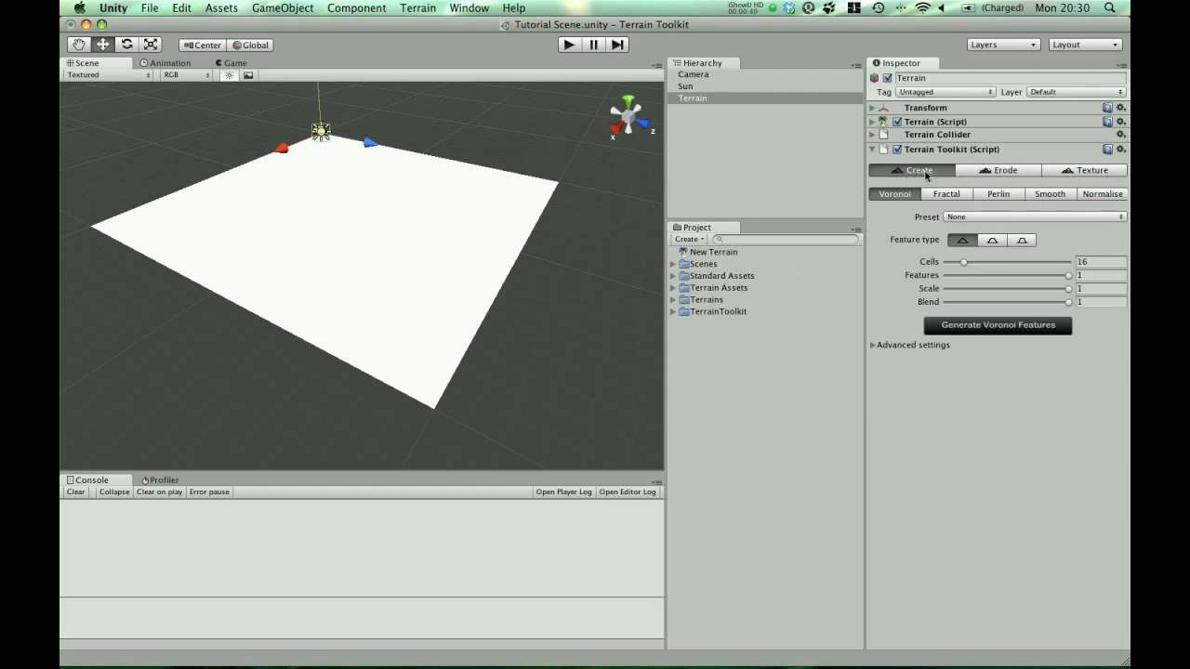
{"action": "left_click", "coordinate": [1001, 172]}
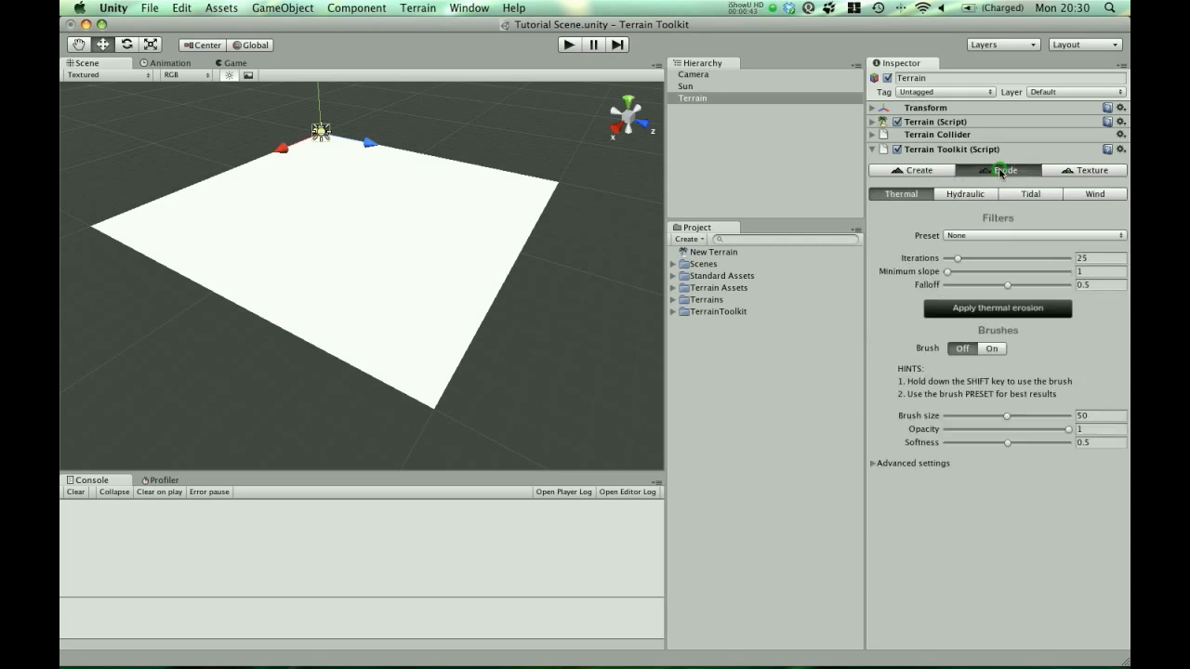
{"action": "left_click", "coordinate": [1081, 170]}
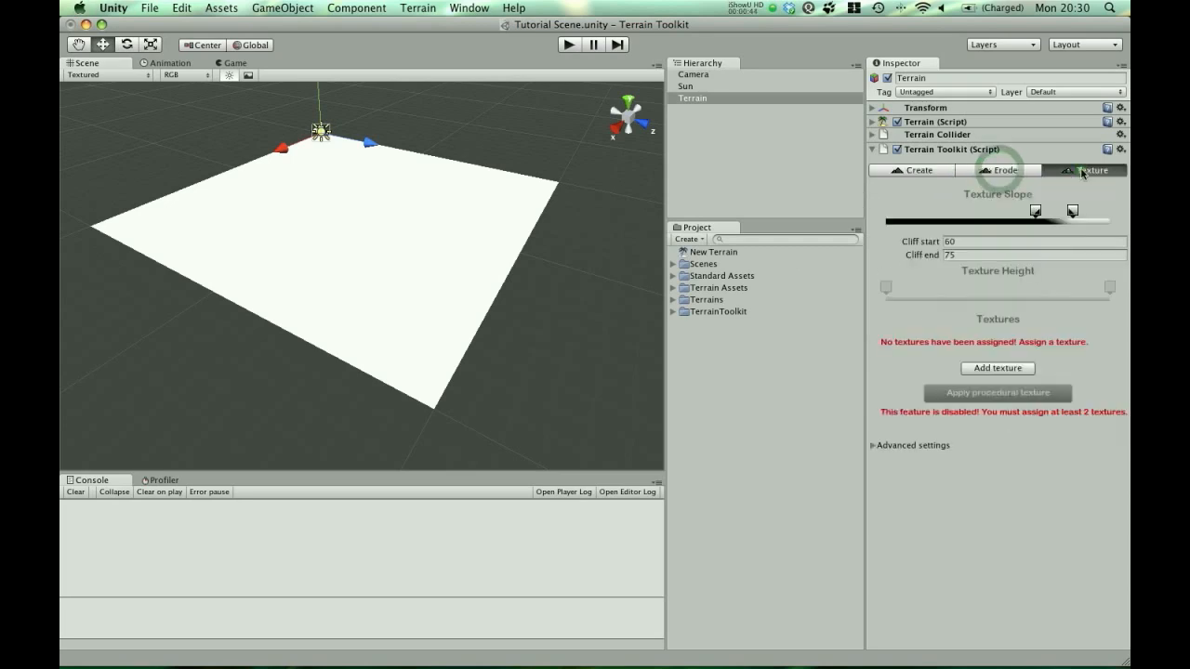
{"action": "left_click", "coordinate": [921, 172]}
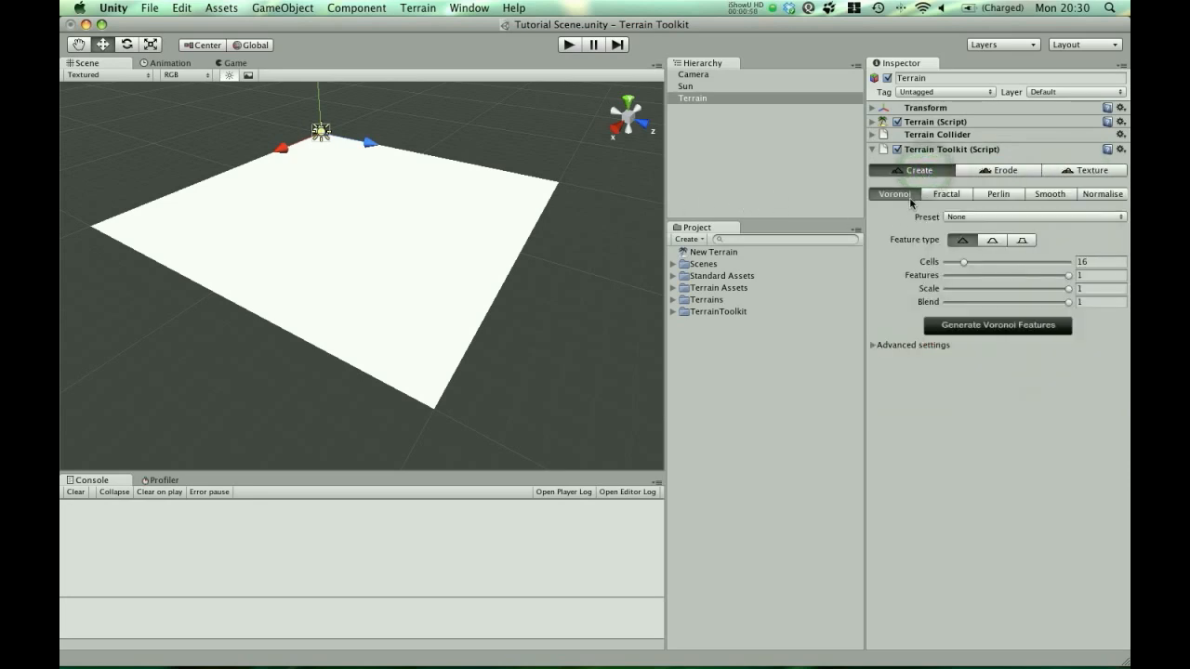
Step: Generate Voronoi features from the Jagged Mountains preset, adjusted to the second feature type, 23 cells and a scale of about 0.82
{"action": "left_click", "coordinate": [892, 196]}
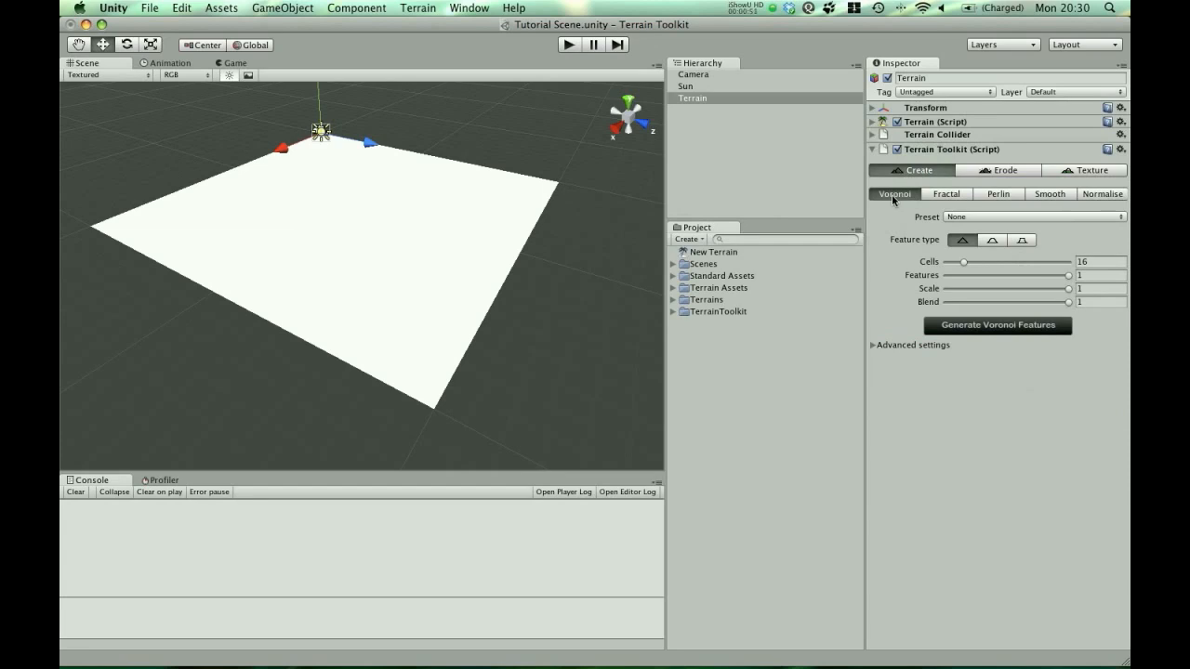
{"action": "left_click", "coordinate": [964, 218]}
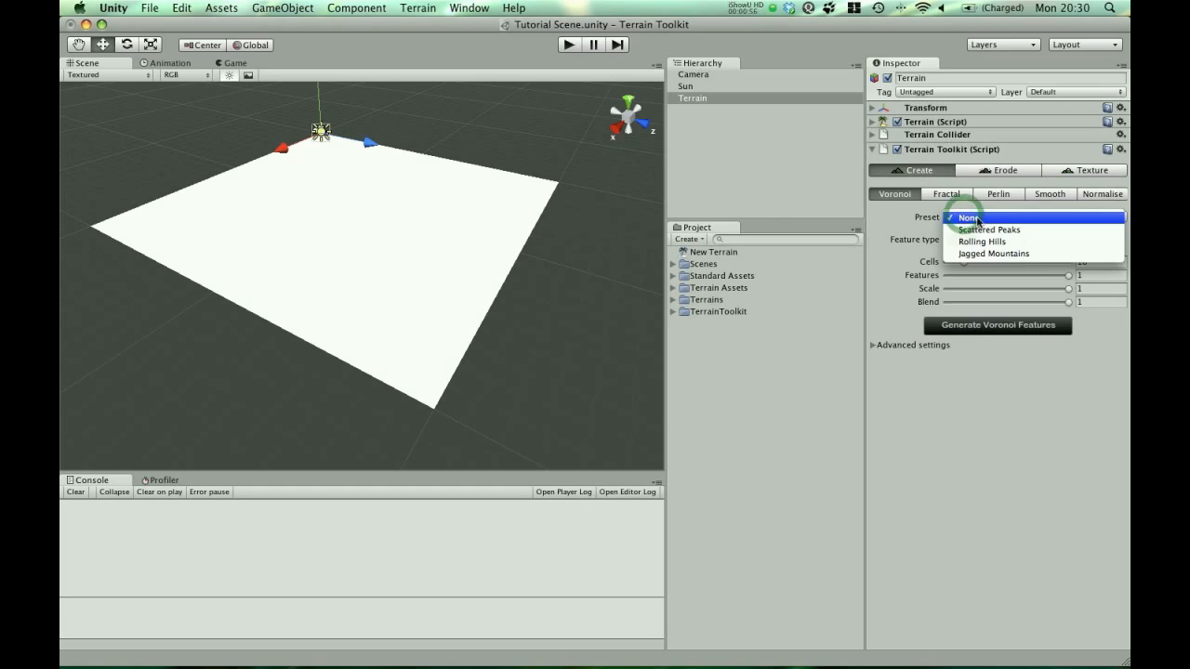
{"action": "left_click", "coordinate": [989, 254]}
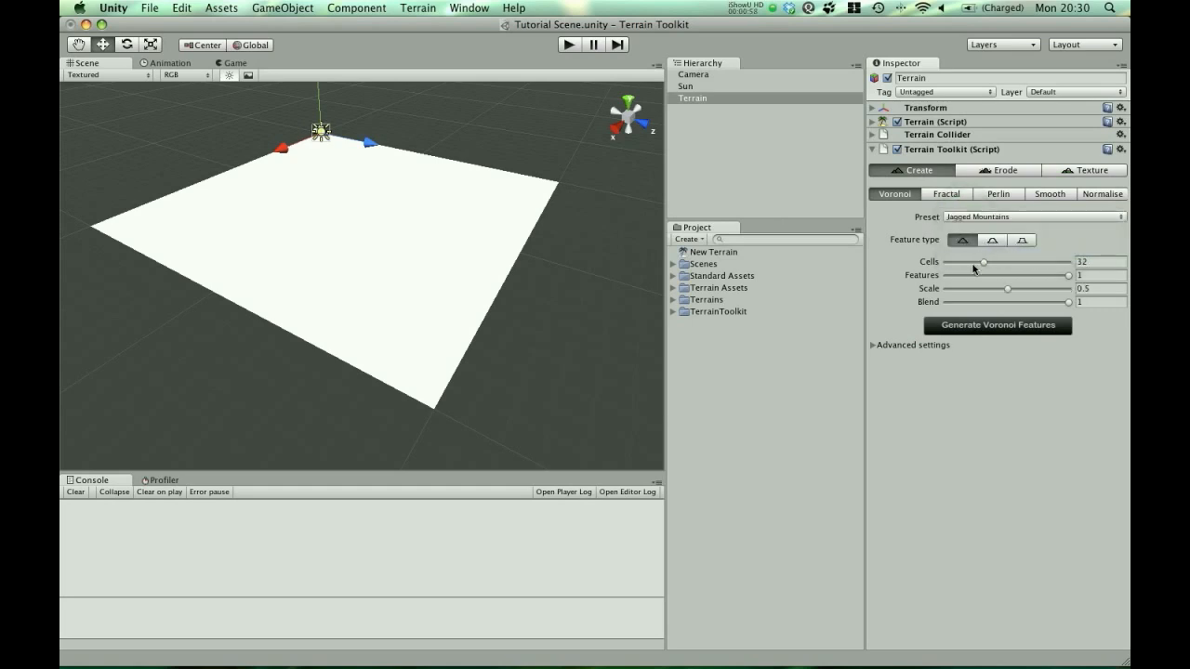
{"action": "left_click_drag", "start_coordinate": [985, 263], "coordinate": [974, 262]}
{"action": "left_click", "coordinate": [992, 239]}
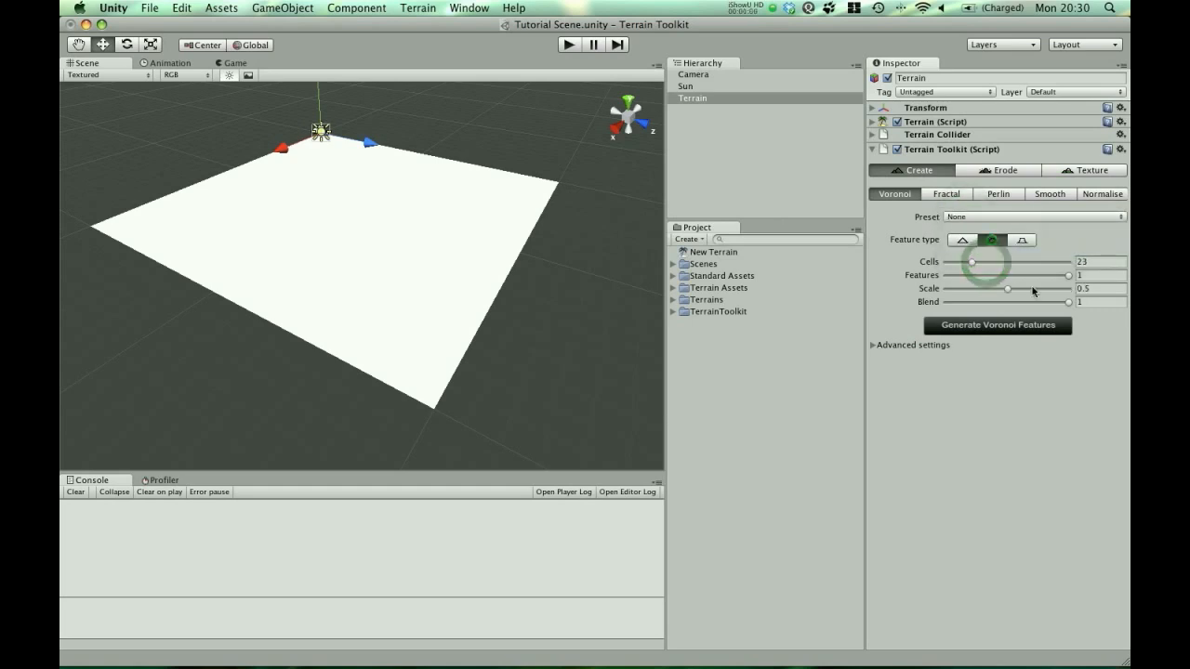
{"action": "left_click_drag", "start_coordinate": [1009, 289], "coordinate": [1047, 289]}
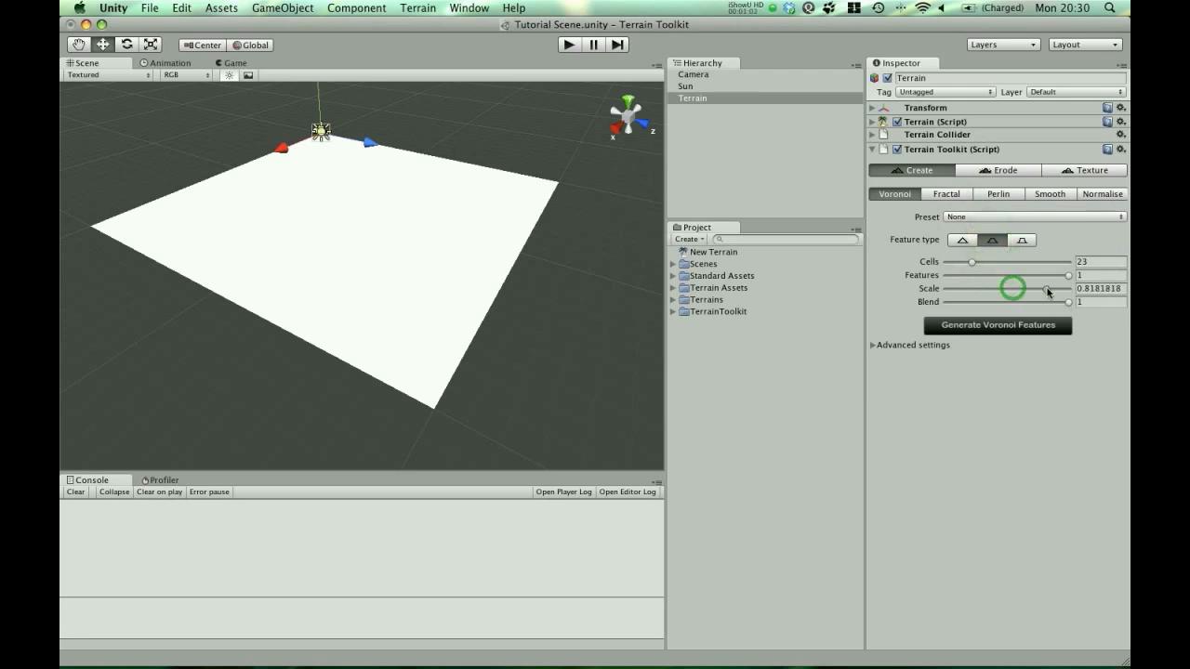
{"action": "left_click", "coordinate": [993, 327]}
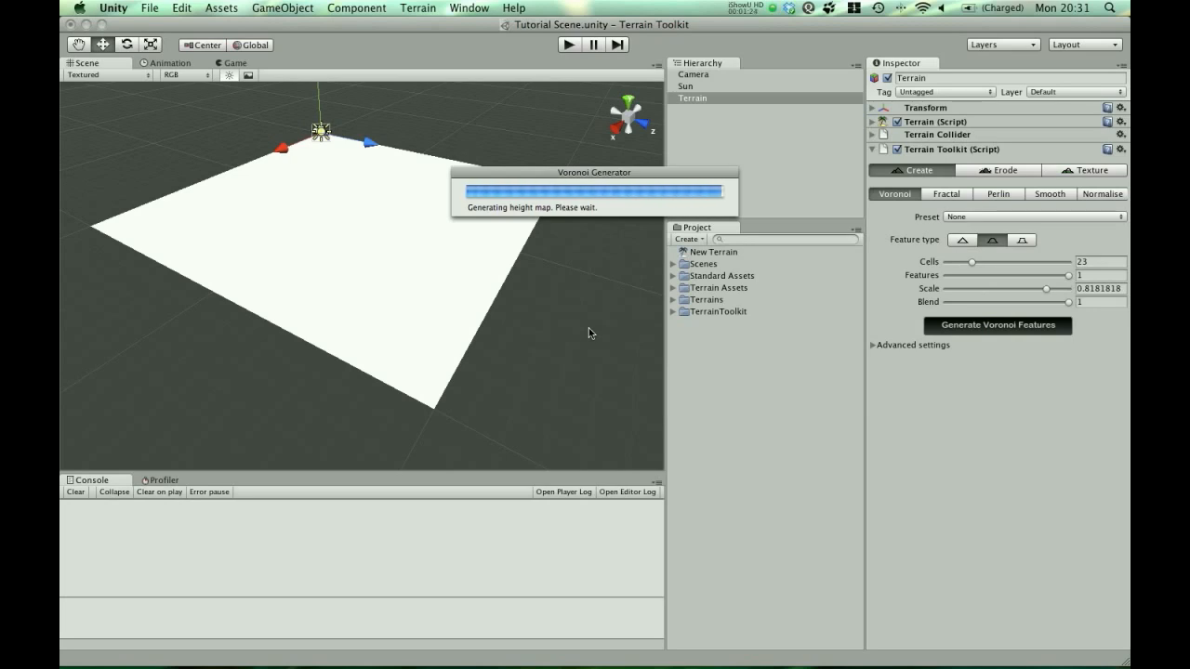
Step: Generate Perlin terrain over the Voronoi peaks using the Rocky Mountains preset with the blend lowered to 0.6
{"action": "left_click_drag", "start_coordinate": [554, 329], "coordinate": [335, 250], "text": "alt"}
{"action": "scroll", "coordinate": [343, 261], "scroll_direction": "up", "scroll_amount": 5}
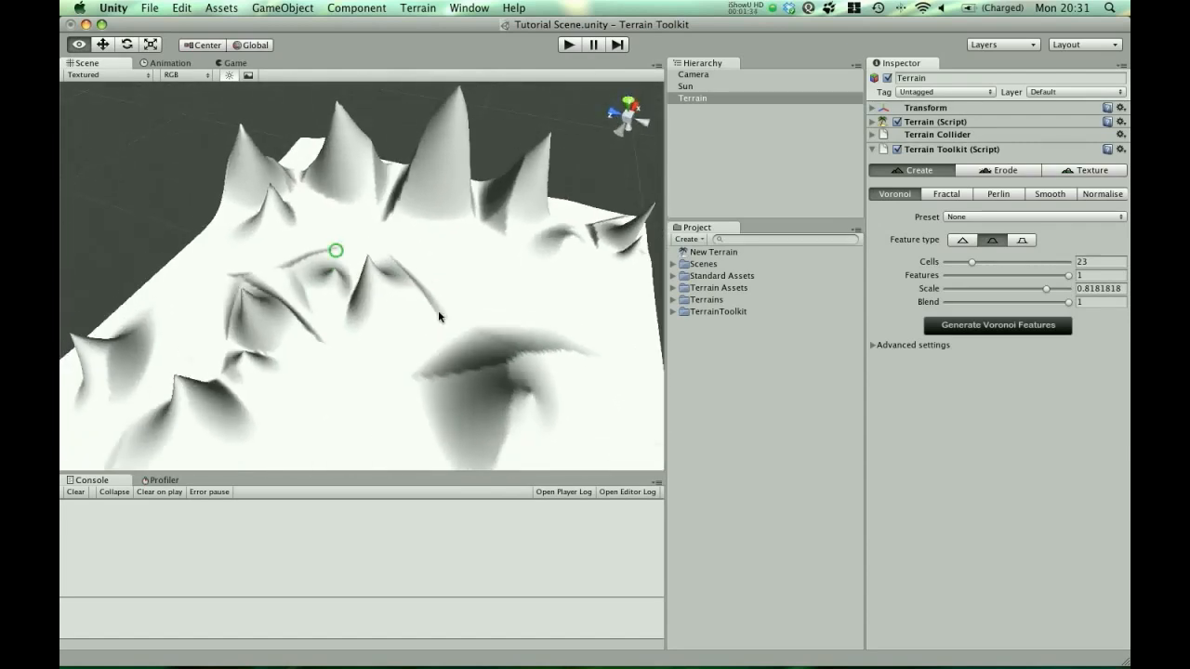
{"action": "left_click_drag", "start_coordinate": [414, 312], "coordinate": [377, 287], "text": "alt"}
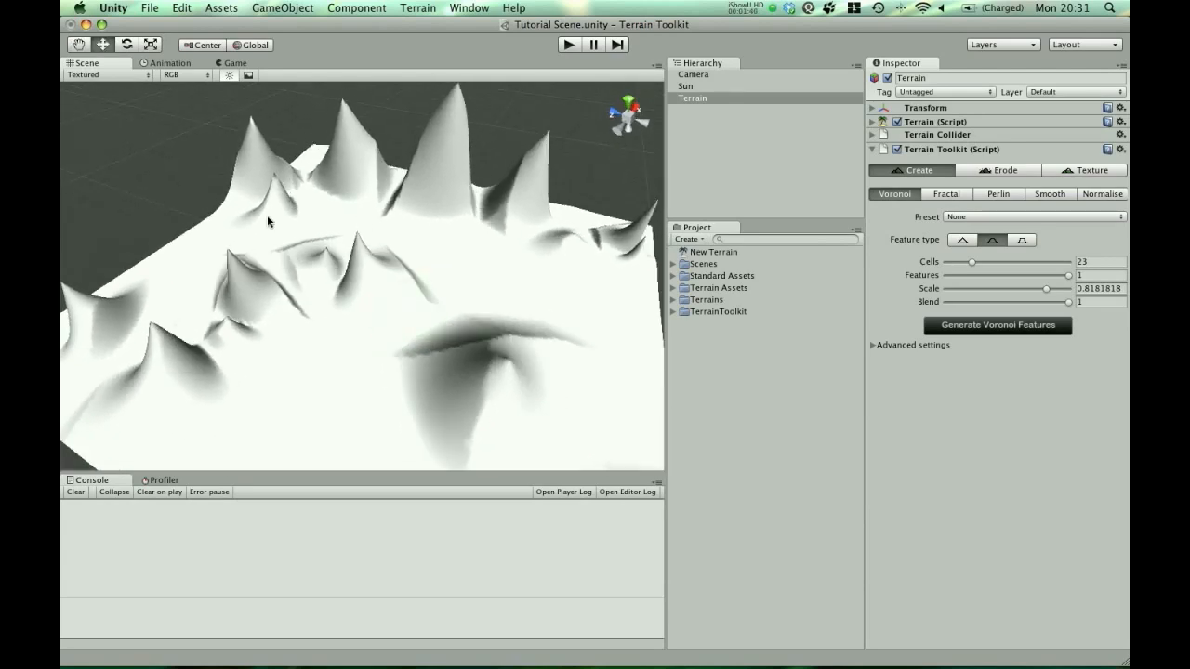
{"action": "left_click_drag", "start_coordinate": [488, 310], "coordinate": [367, 325], "text": "alt"}
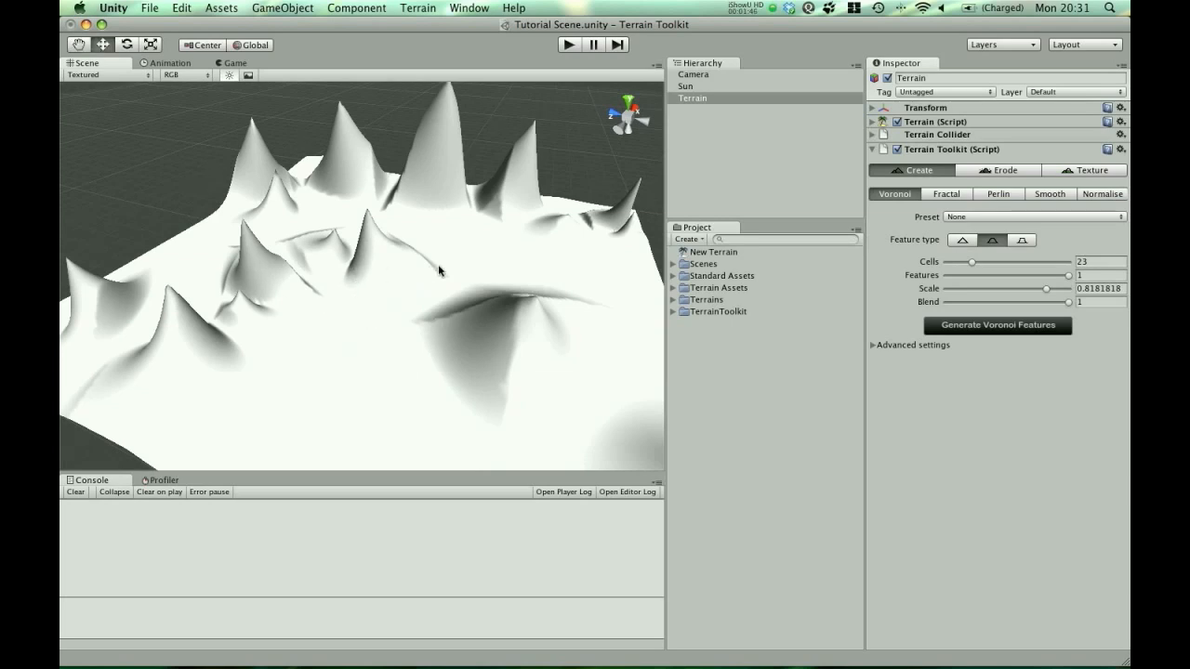
{"action": "left_click", "coordinate": [997, 194]}
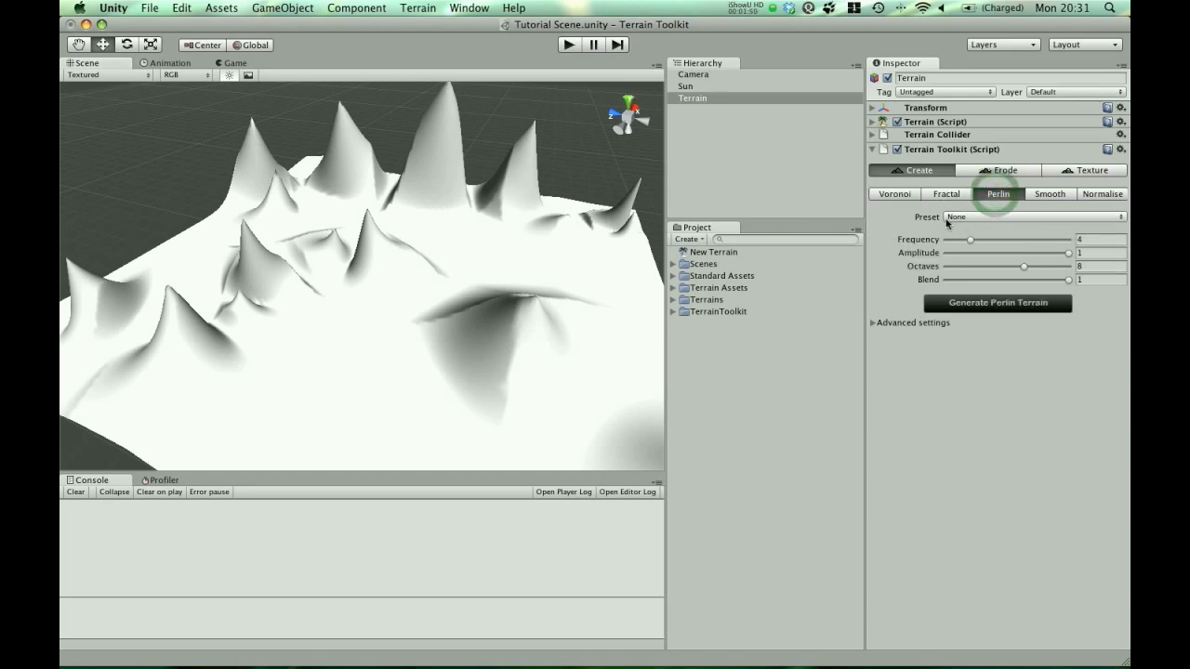
{"action": "left_click", "coordinate": [951, 217]}
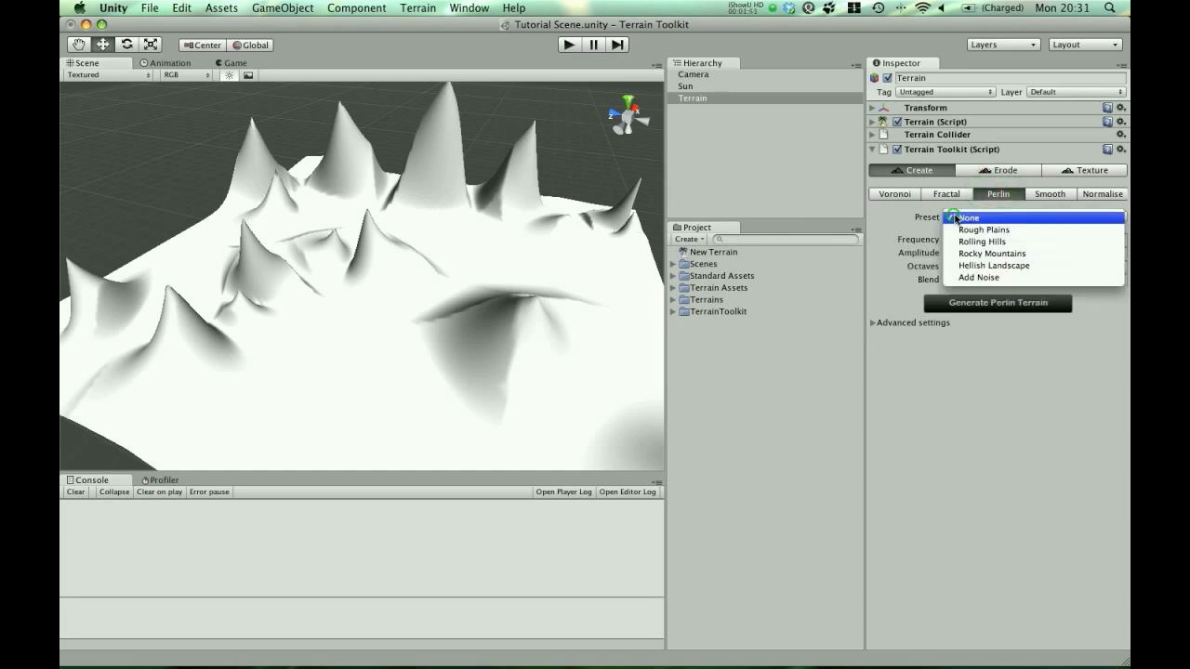
{"action": "left_click", "coordinate": [991, 254]}
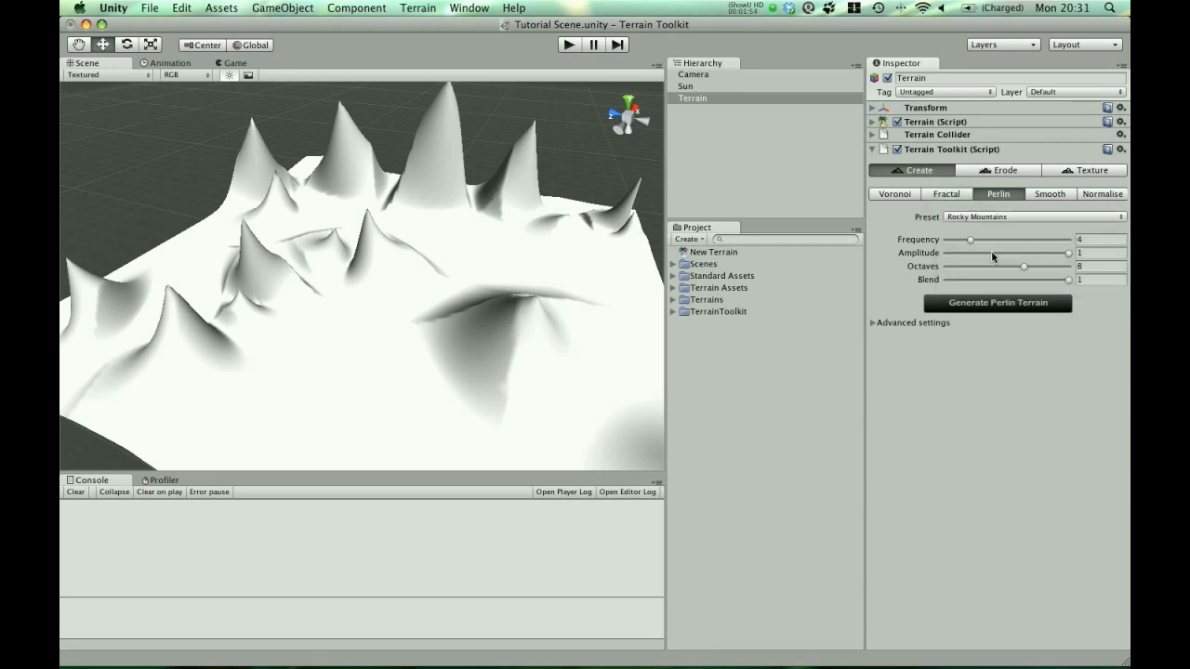
{"action": "left_click_drag", "start_coordinate": [445, 240], "coordinate": [438, 223], "text": "alt"}
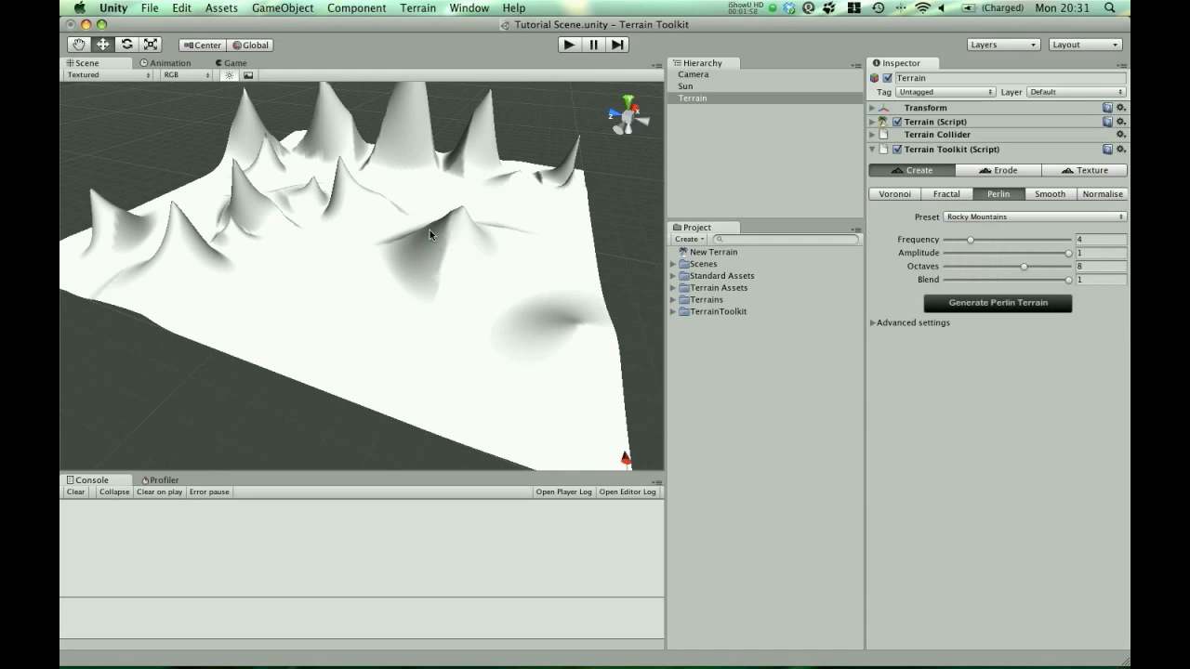
{"action": "left_click_drag", "start_coordinate": [1064, 279], "coordinate": [1018, 287]}
{"action": "left_click", "coordinate": [990, 303]}
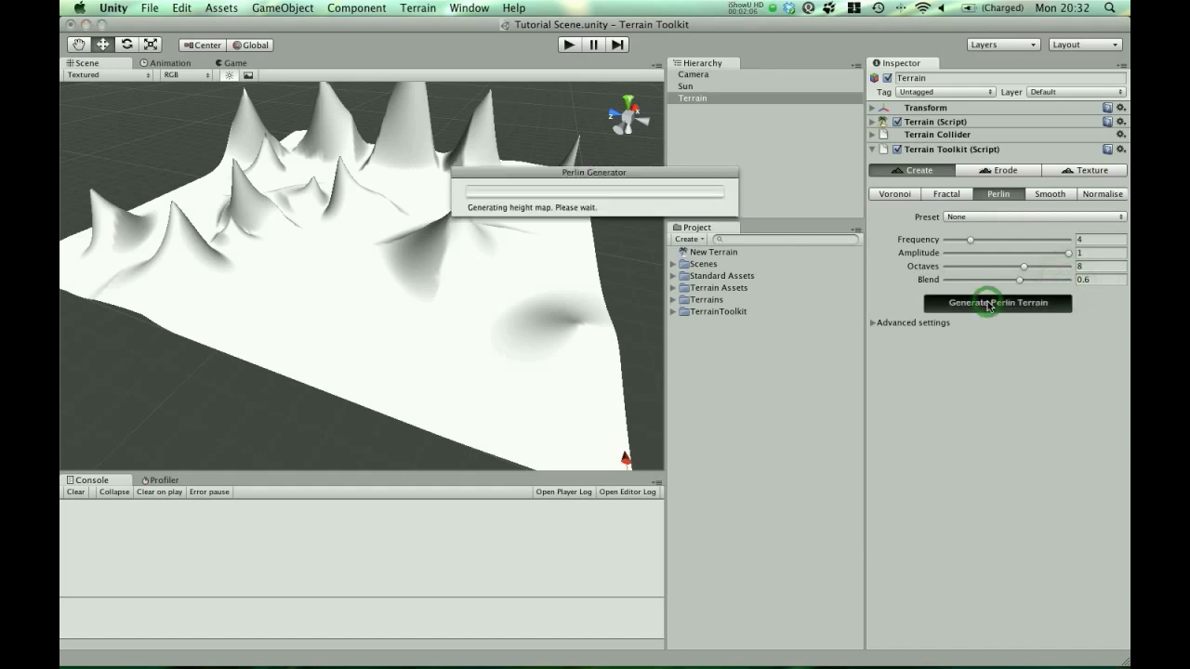
Step: Examine the blended Voronoi and Perlin terrain from several angles, both from afar and up close
{"action": "scroll", "coordinate": [535, 234], "scroll_direction": "down", "scroll_amount": 3}
{"action": "left_click_drag", "start_coordinate": [531, 234], "coordinate": [492, 261], "text": "alt"}
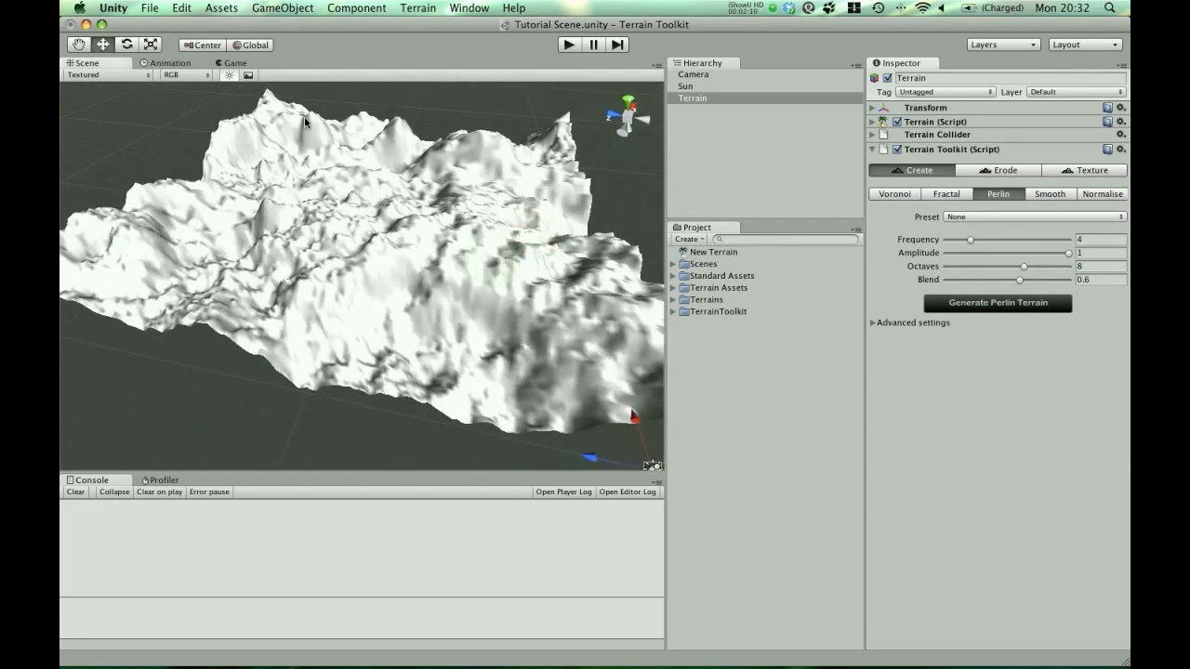
{"action": "left_click_drag", "start_coordinate": [388, 262], "coordinate": [330, 263], "text": "alt"}
{"action": "scroll", "coordinate": [370, 268], "scroll_direction": "up", "scroll_amount": 5}
{"action": "scroll", "coordinate": [315, 248], "scroll_direction": "up", "scroll_amount": 3}
{"action": "scroll", "coordinate": [372, 247], "scroll_direction": "down", "scroll_amount": 2}
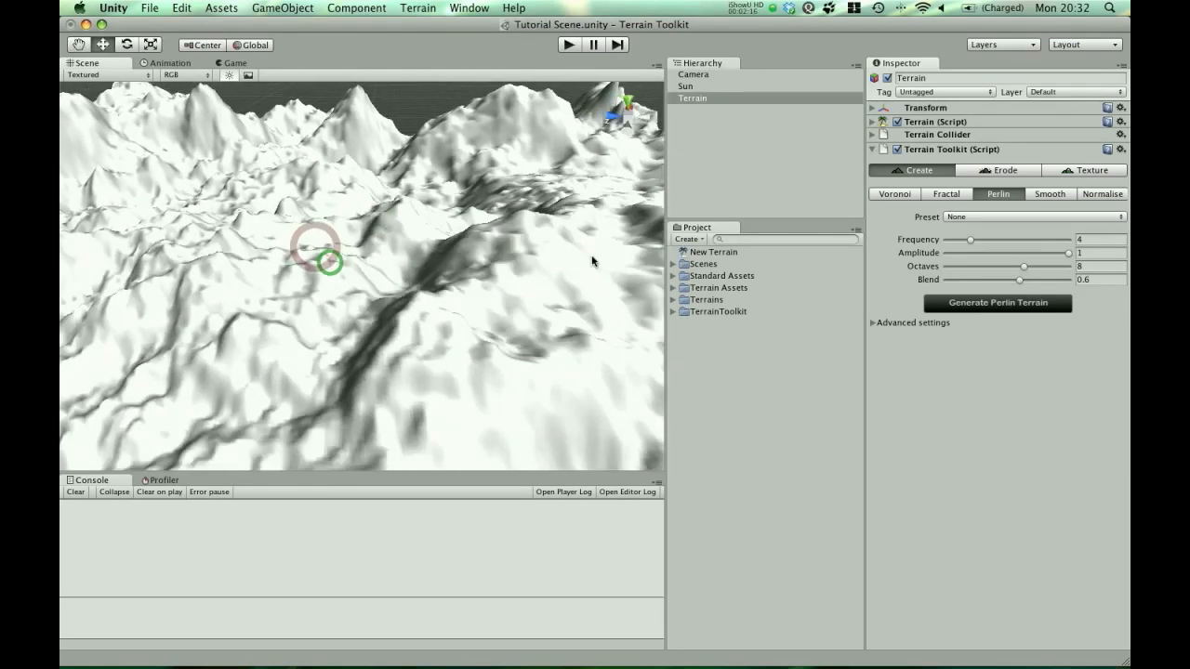
{"action": "scroll", "coordinate": [318, 252], "scroll_direction": "down", "scroll_amount": 4}
{"action": "left_click_drag", "start_coordinate": [449, 254], "coordinate": [345, 265], "text": "alt"}
{"action": "scroll", "coordinate": [375, 283], "scroll_direction": "up", "scroll_amount": 5}
{"action": "scroll", "coordinate": [409, 273], "scroll_direction": "down", "scroll_amount": 3}
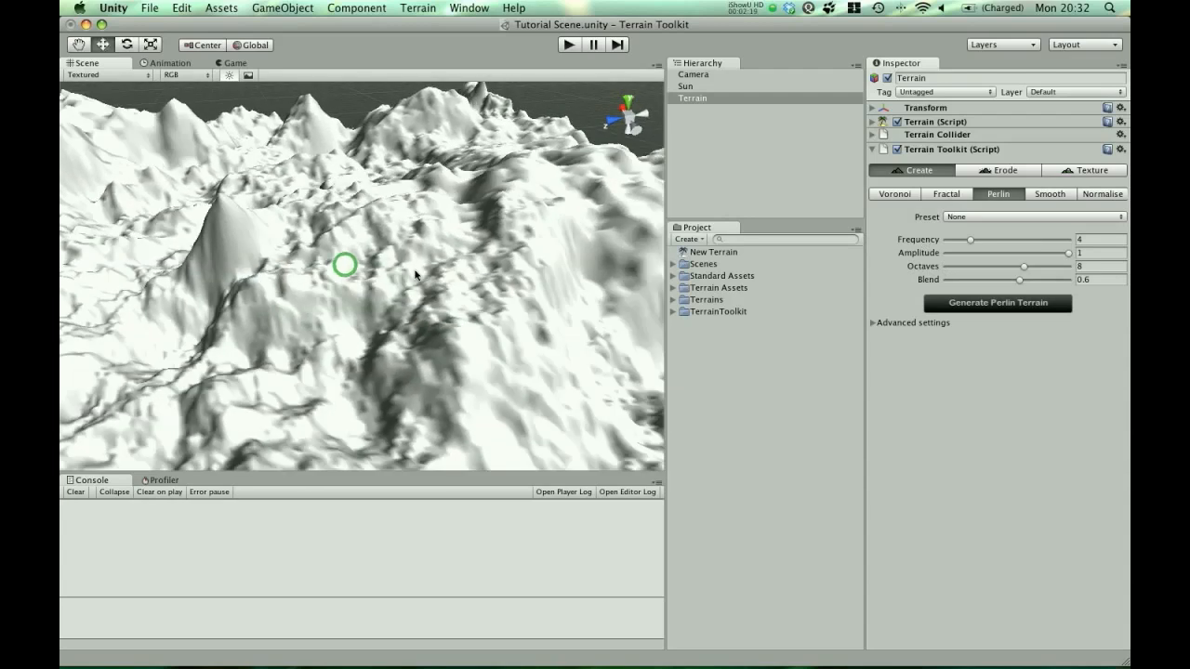
Step: Apply Fast hydraulic erosion to the terrain with the Rainswept Earth preset
{"action": "left_click", "coordinate": [1003, 170]}
{"action": "left_click", "coordinate": [965, 194]}
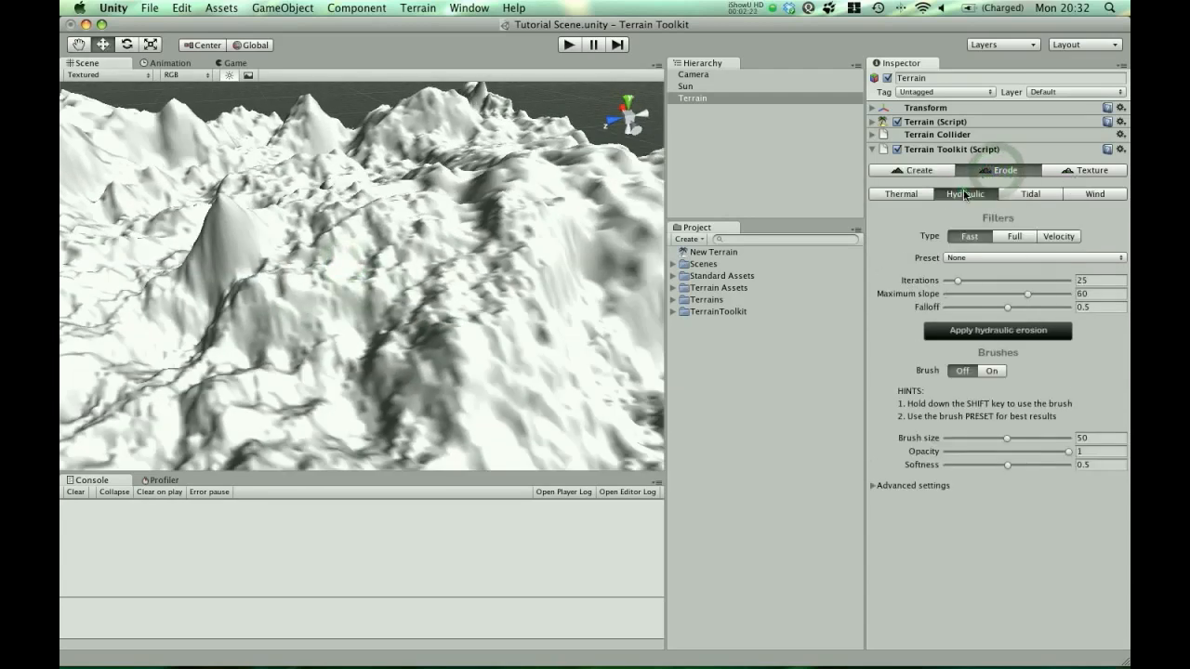
{"action": "left_click", "coordinate": [976, 238]}
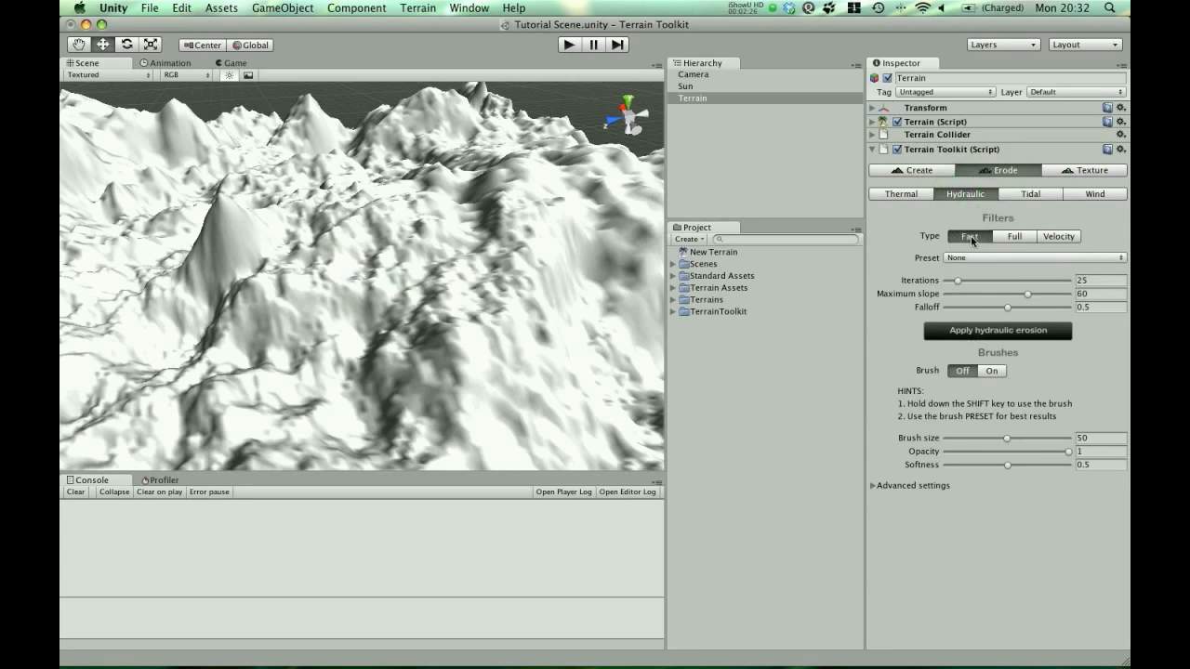
{"action": "left_click", "coordinate": [954, 262]}
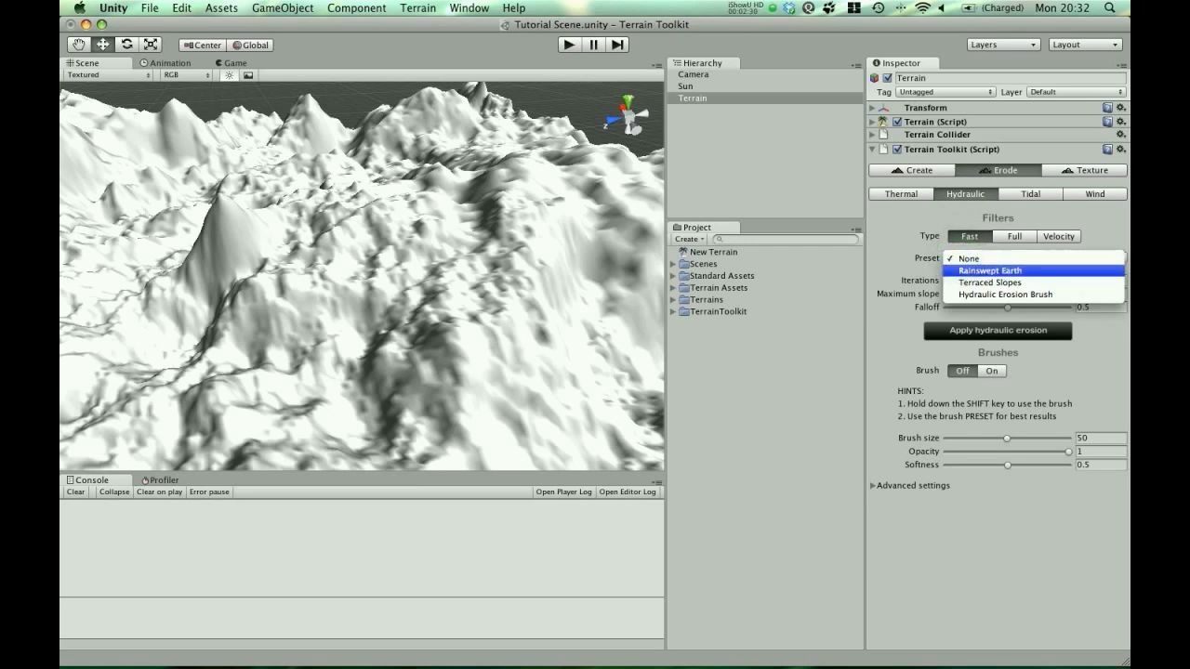
{"action": "left_click", "coordinate": [986, 270]}
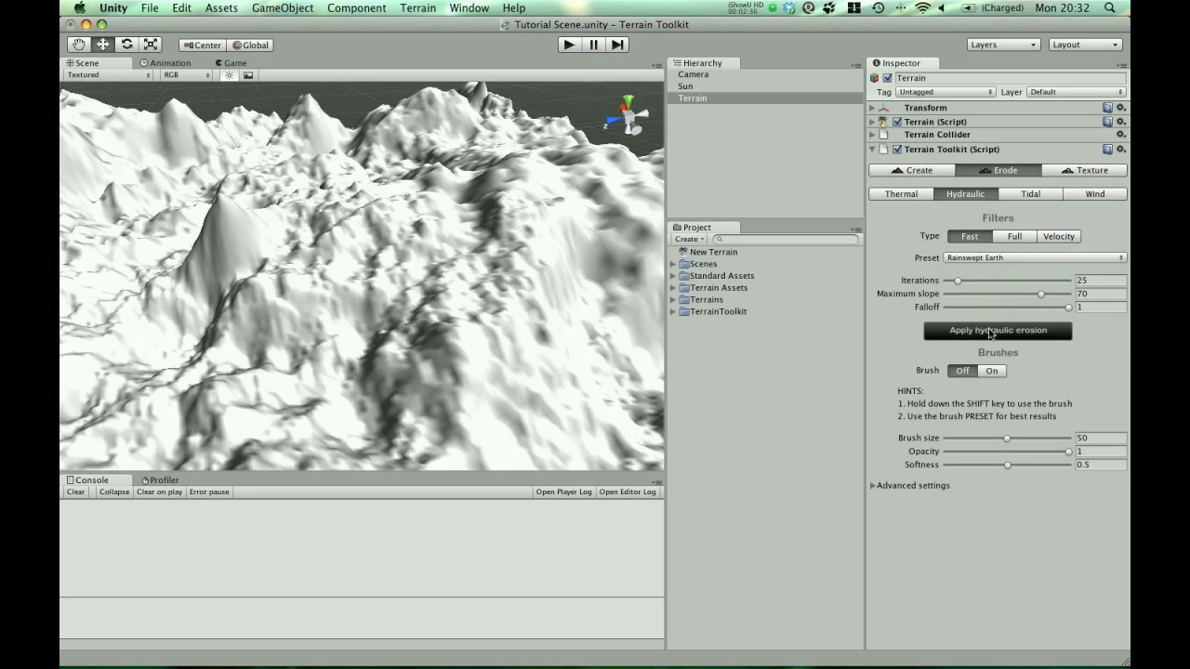
{"action": "left_click", "coordinate": [991, 331]}
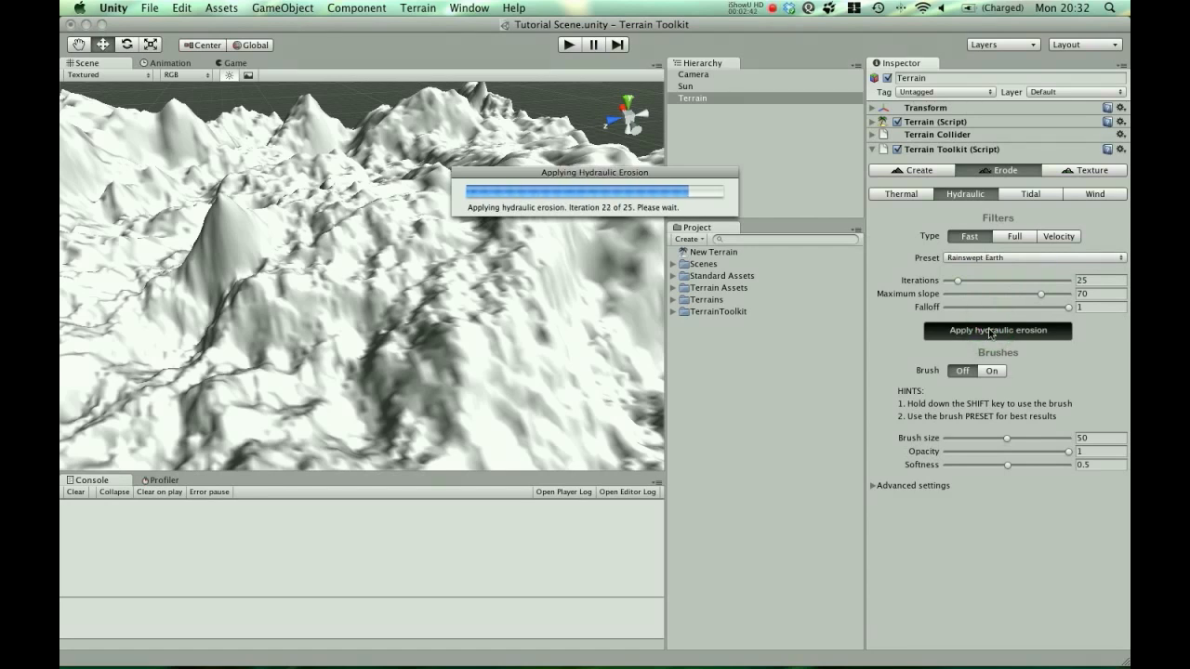
Step: Inspect the hydraulically eroded slopes and valleys up close from different angles
{"action": "mouse_move", "coordinate": [414, 304]}
{"action": "left_mouse_down", "text": "alt"}
{"action": "mouse_move", "coordinate": [364, 295]}
{"action": "mouse_move", "coordinate": [501, 315]}
{"action": "mouse_move", "coordinate": [428, 298]}
{"action": "left_mouse_up", "text": "alt"}
{"action": "scroll", "coordinate": [432, 293], "scroll_direction": "up", "scroll_amount": 8}
{"action": "scroll", "coordinate": [445, 240], "scroll_direction": "down", "scroll_amount": 5}
{"action": "left_click_drag", "start_coordinate": [418, 214], "coordinate": [341, 231], "text": "alt"}
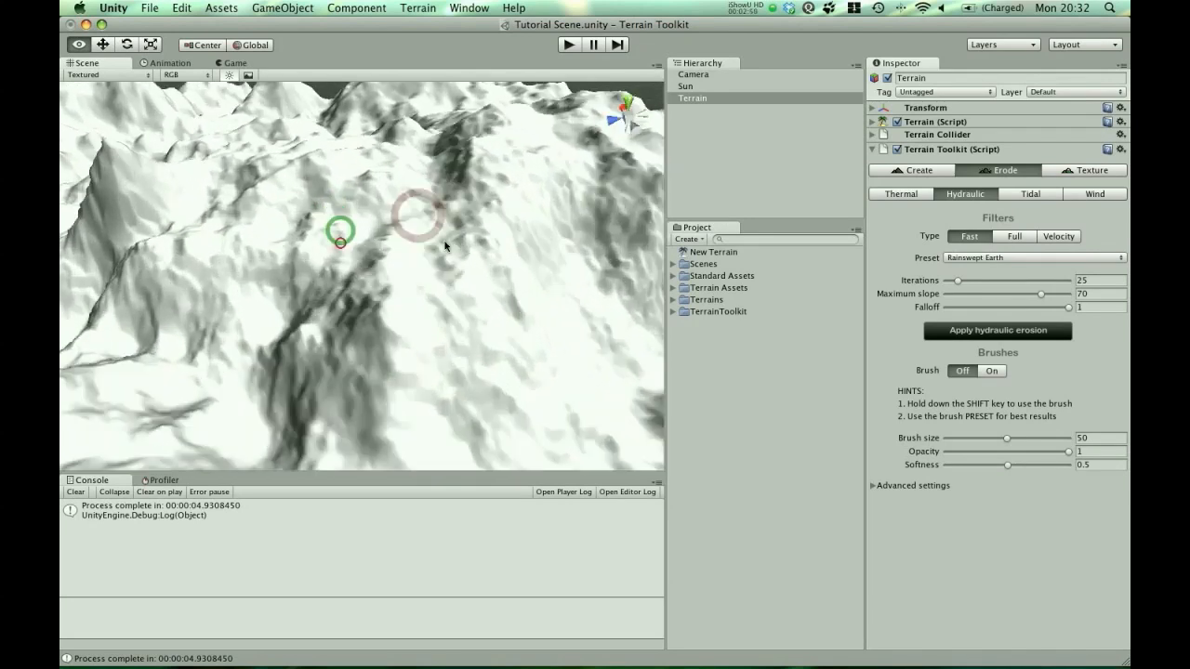
{"action": "mouse_move", "coordinate": [270, 262]}
{"action": "left_mouse_down", "text": "alt"}
{"action": "mouse_move", "coordinate": [346, 239]}
{"action": "mouse_move", "coordinate": [407, 257]}
{"action": "mouse_move", "coordinate": [398, 272]}
{"action": "mouse_move", "coordinate": [362, 266]}
{"action": "left_mouse_up", "text": "alt"}
{"action": "mouse_move", "coordinate": [517, 204]}
{"action": "right_mouse_down", "text": "alt"}
{"action": "mouse_move", "coordinate": [473, 226]}
{"action": "mouse_move", "coordinate": [463, 208]}
{"action": "mouse_move", "coordinate": [312, 219]}
{"action": "right_mouse_up", "text": "alt"}
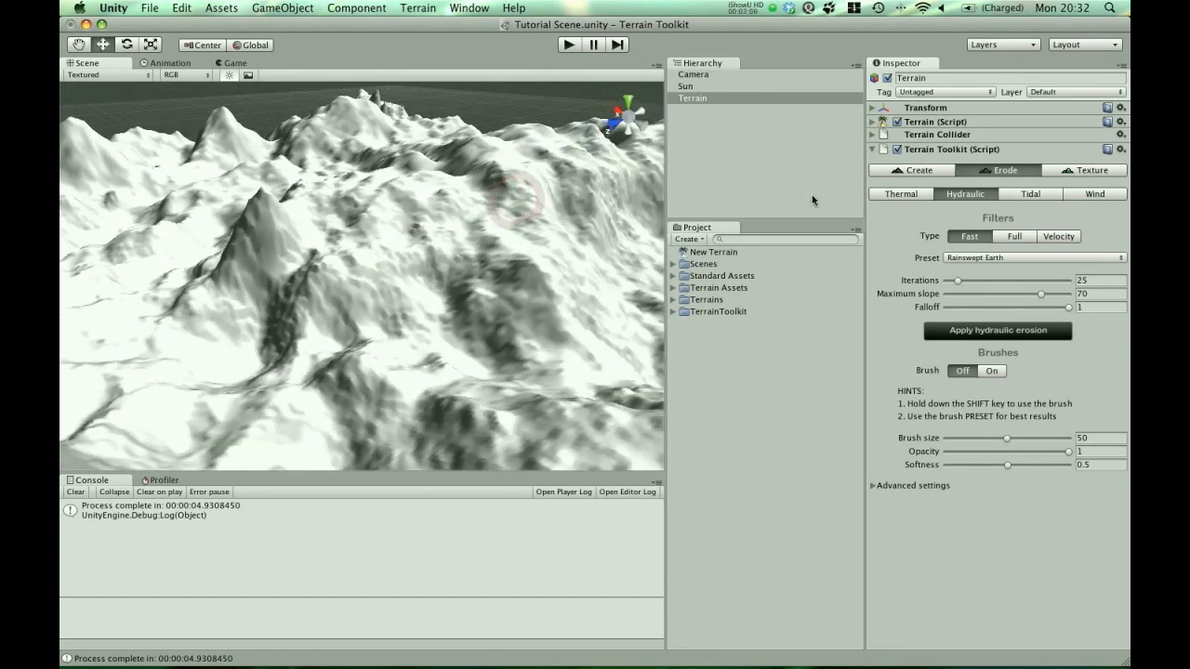
Step: Apply thermal erosion based on the Gradual, Weak Erosion preset, with 15 iterations and a minimum slope of 1
{"action": "left_click", "coordinate": [886, 195]}
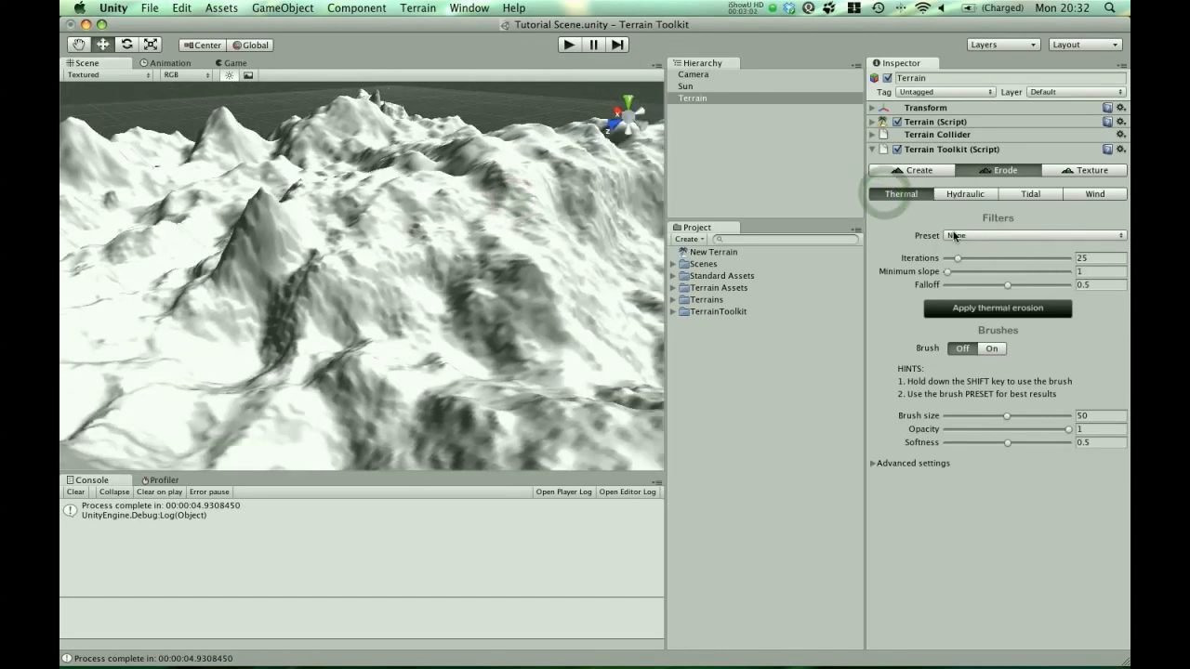
{"action": "left_click", "coordinate": [957, 236]}
{"action": "left_click", "coordinate": [997, 249]}
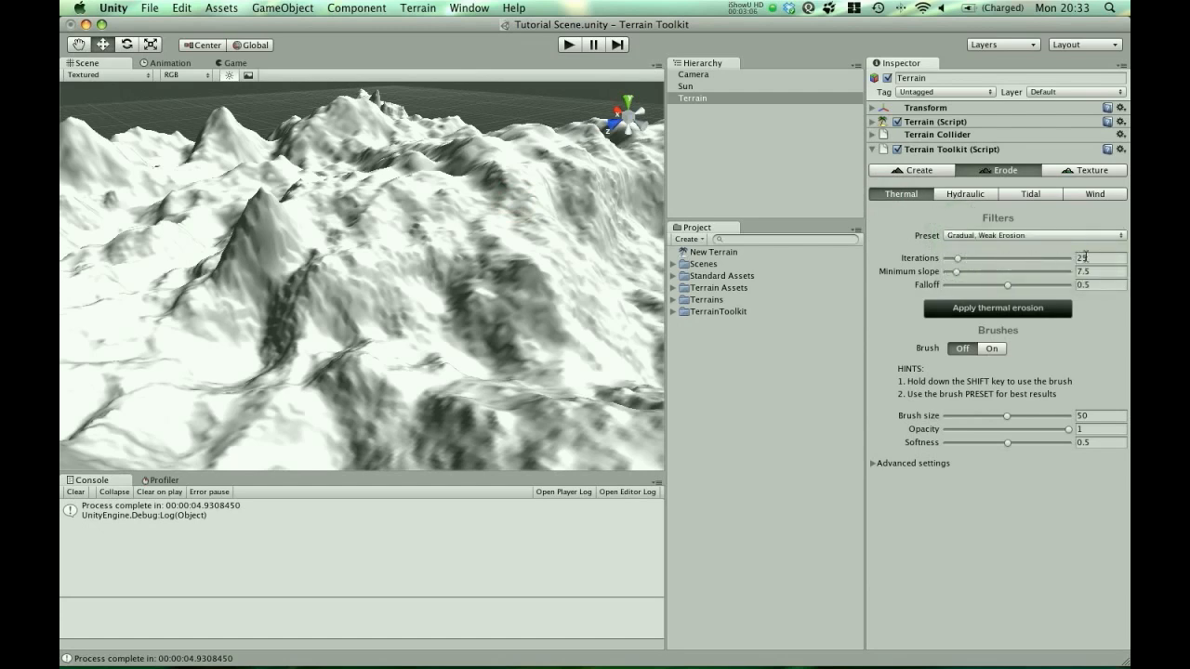
{"action": "type", "text": "15"}
{"action": "key", "text": "Tab"}
{"action": "type", "text": "1"}
{"action": "left_click", "coordinate": [989, 310]}
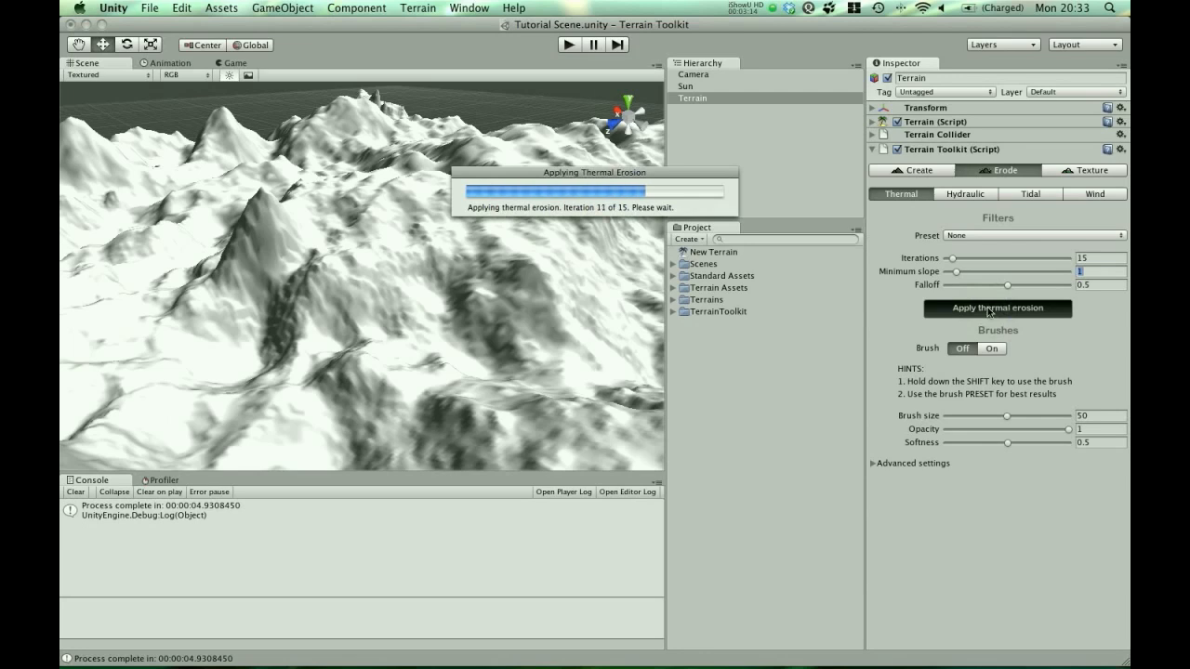
Step: Add four texture slots to the terrain's procedural texturing: a cliff texture and textures 1 to 3
{"action": "left_click_drag", "start_coordinate": [467, 286], "coordinate": [422, 292], "text": "alt"}
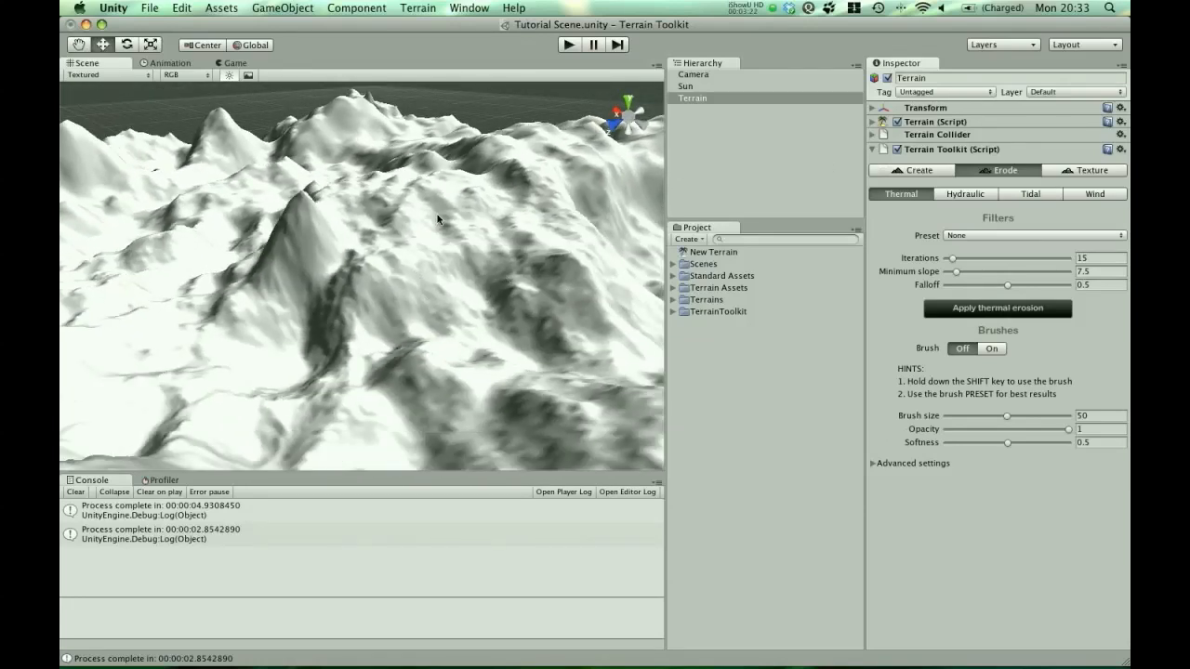
{"action": "left_click", "coordinate": [1088, 172]}
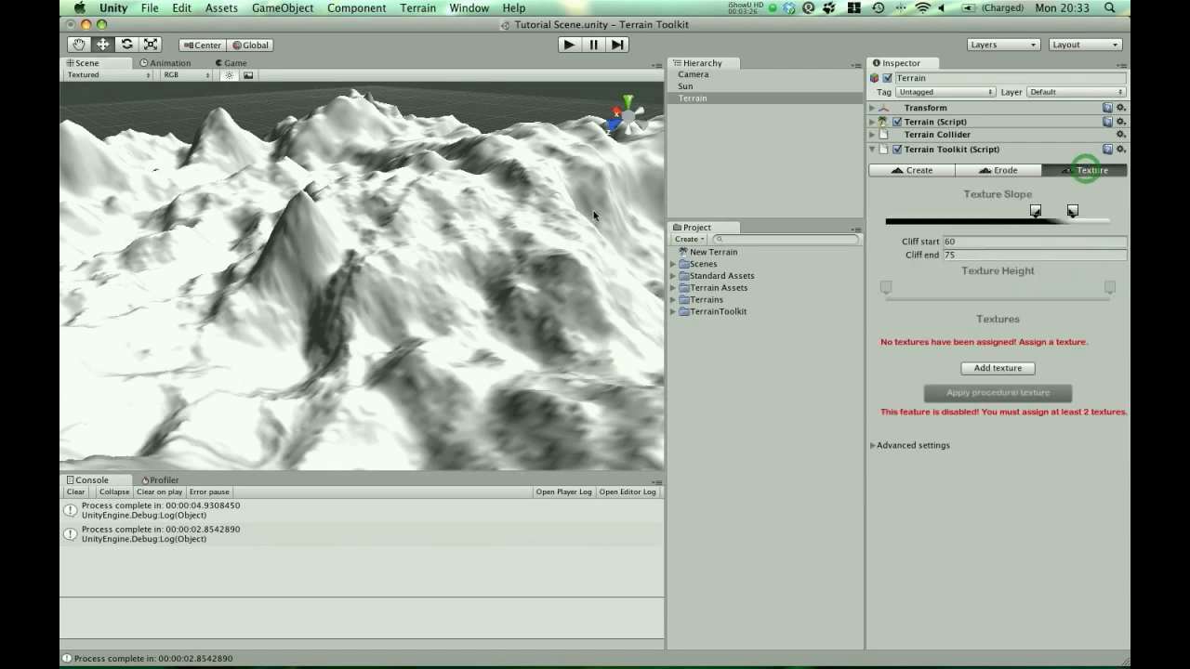
{"action": "mouse_move", "coordinate": [452, 244]}
{"action": "left_mouse_down", "text": "alt"}
{"action": "mouse_move", "coordinate": [453, 233]}
{"action": "mouse_move", "coordinate": [422, 229]}
{"action": "mouse_move", "coordinate": [396, 246]}
{"action": "mouse_move", "coordinate": [447, 245]}
{"action": "left_mouse_up", "text": "alt"}
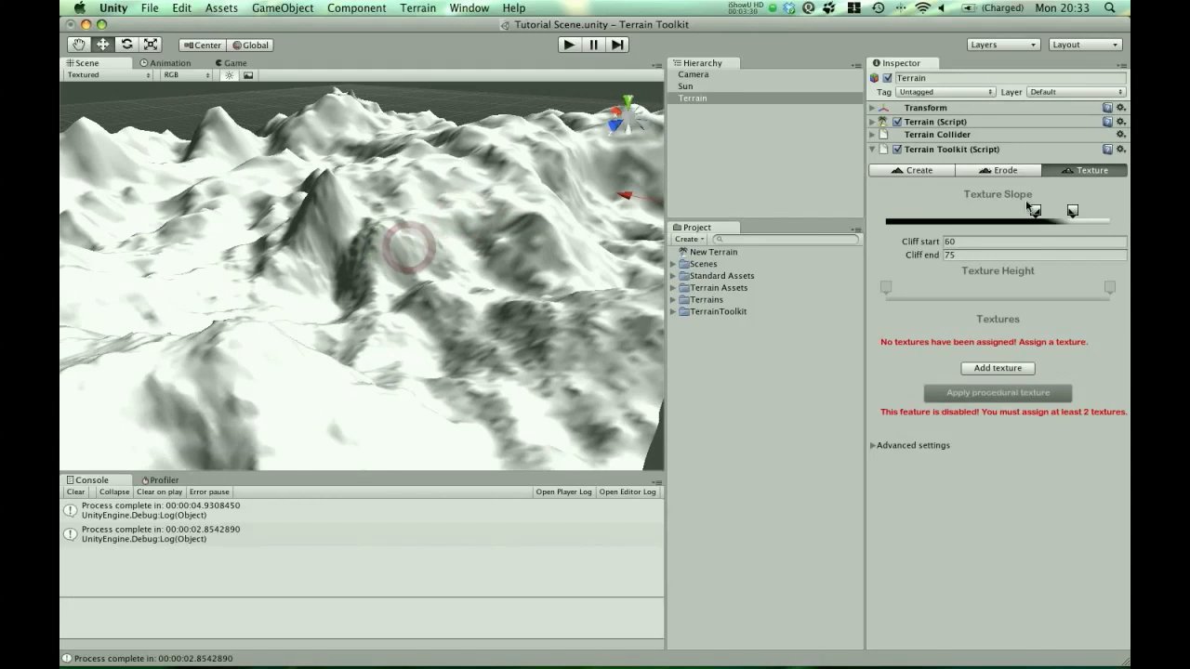
{"action": "left_click", "coordinate": [996, 370]}
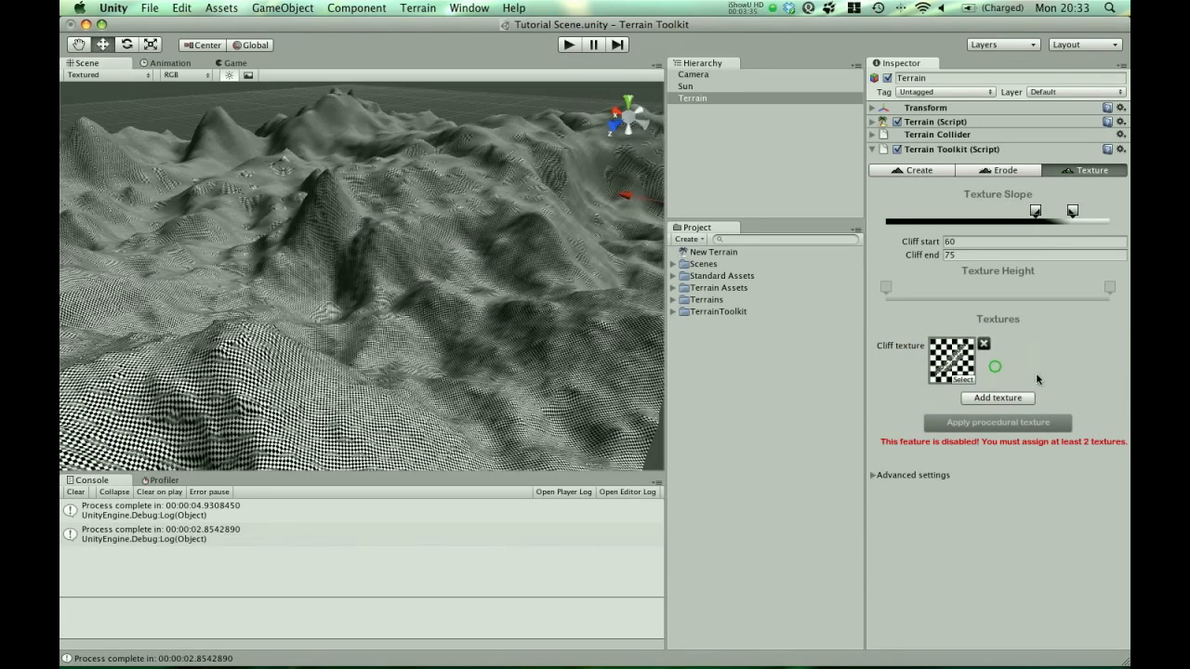
{"action": "left_click", "coordinate": [992, 406]}
{"action": "left_click", "coordinate": [991, 406]}
{"action": "left_click", "coordinate": [999, 478]}
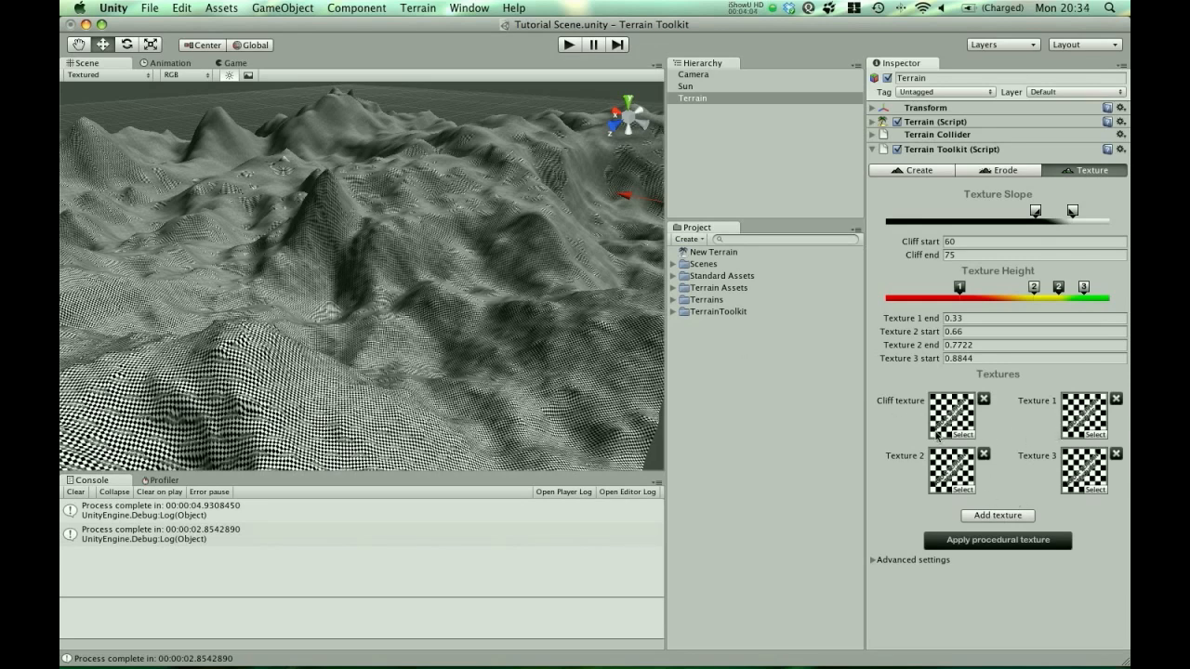
Step: Assign Cliff (Layered Rock) as the cliff texture, Sand (Beach) as texture 1, Grass (Hill) as texture 2 and Snow as texture 3
{"action": "left_click", "coordinate": [673, 288]}
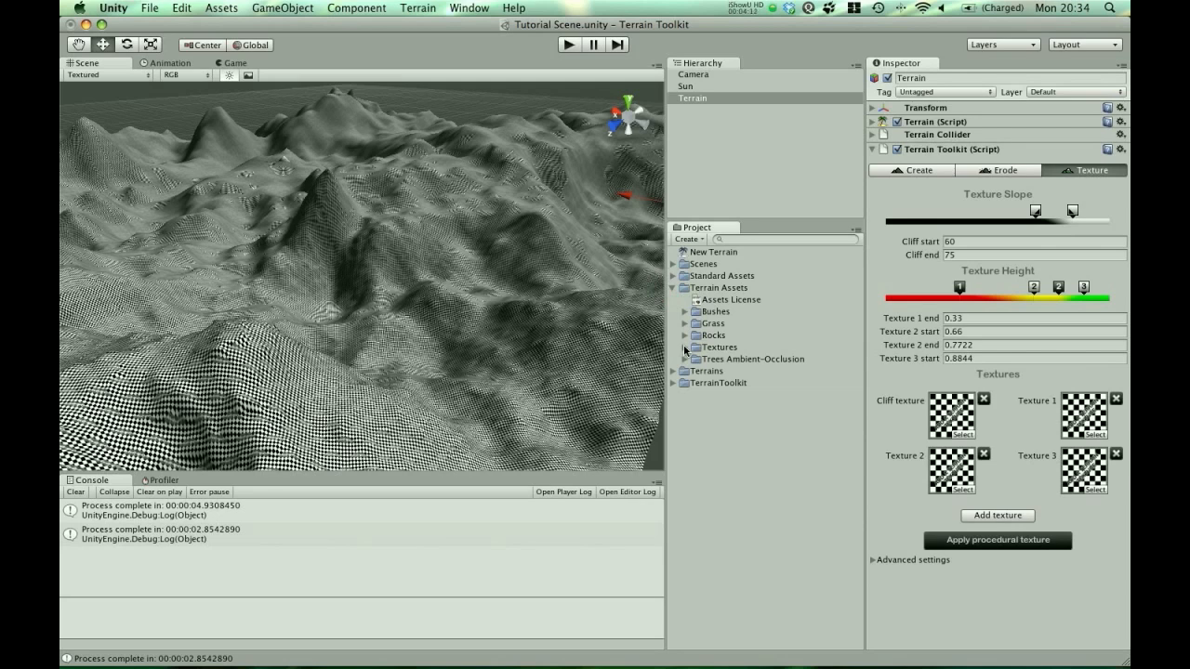
{"action": "left_click", "coordinate": [685, 348]}
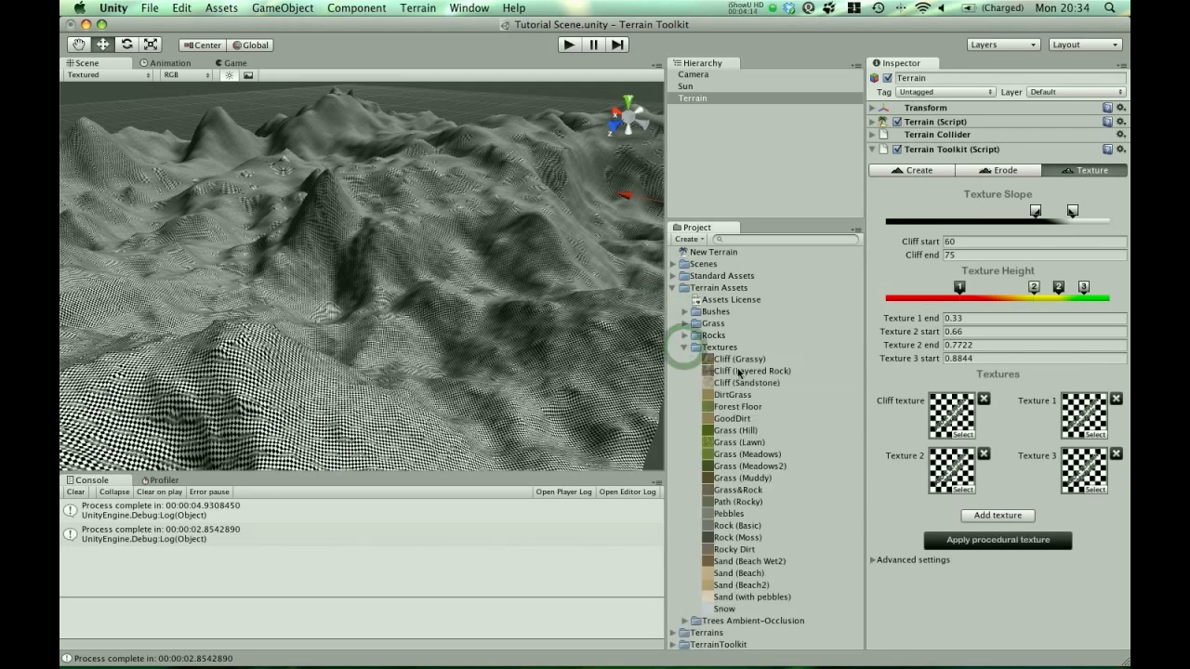
{"action": "left_click_drag", "start_coordinate": [729, 371], "coordinate": [942, 409]}
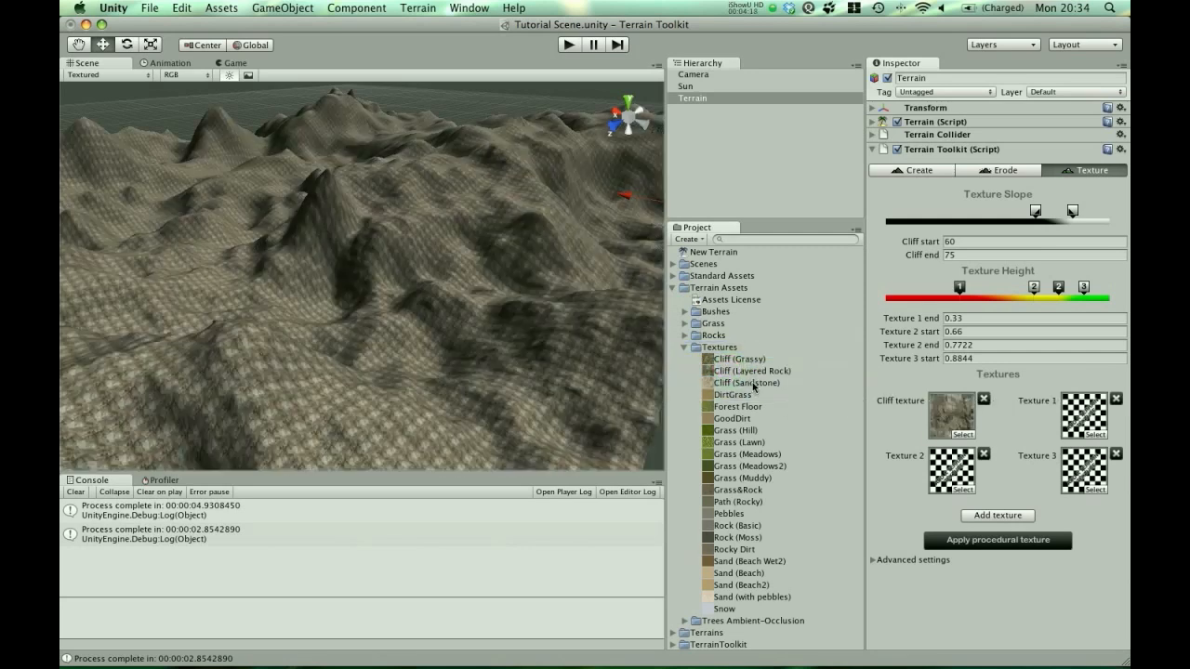
{"action": "left_click_drag", "start_coordinate": [728, 573], "coordinate": [1085, 400]}
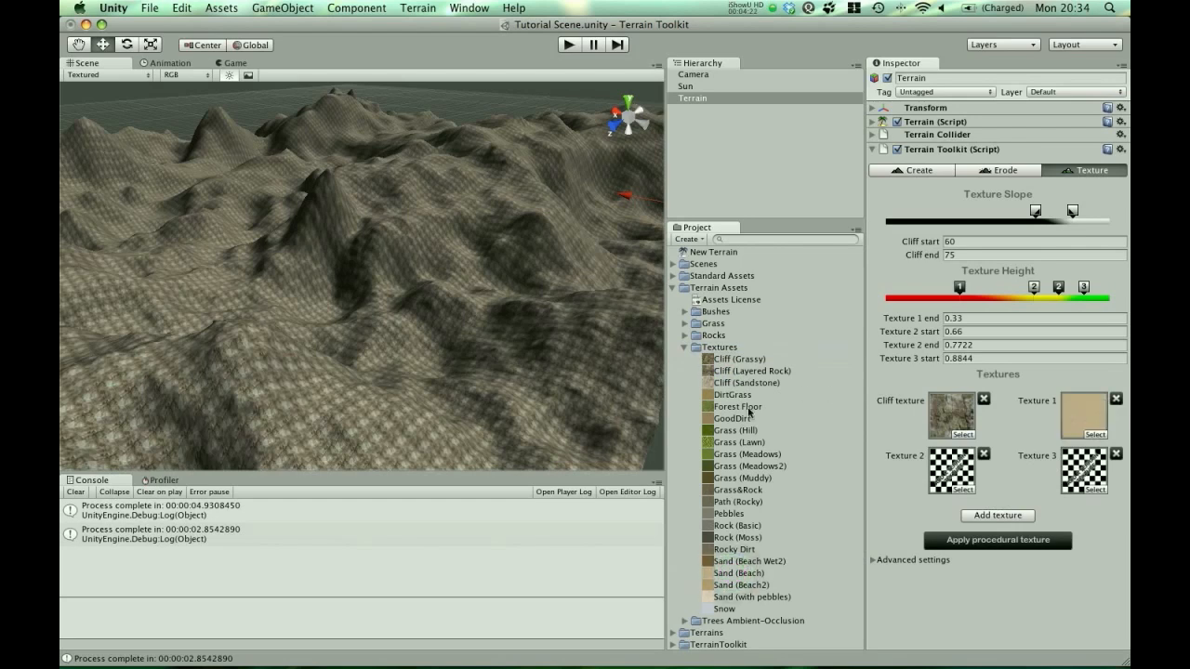
{"action": "left_click_drag", "start_coordinate": [748, 433], "coordinate": [951, 470]}
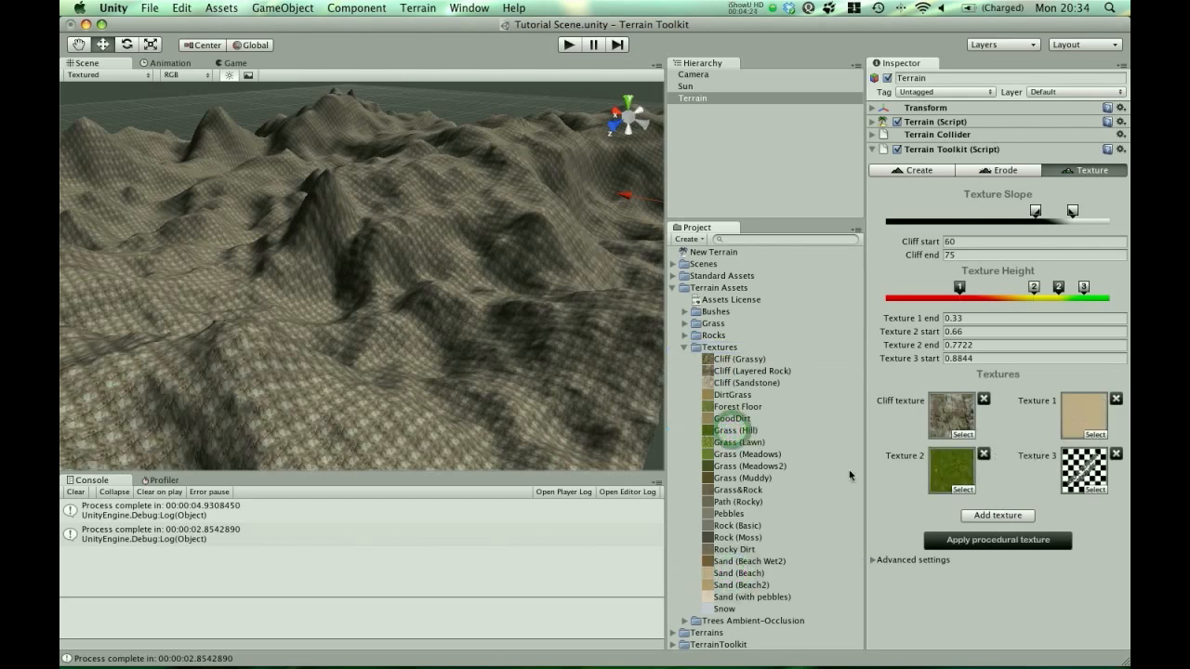
{"action": "left_click_drag", "start_coordinate": [734, 610], "coordinate": [1083, 474]}
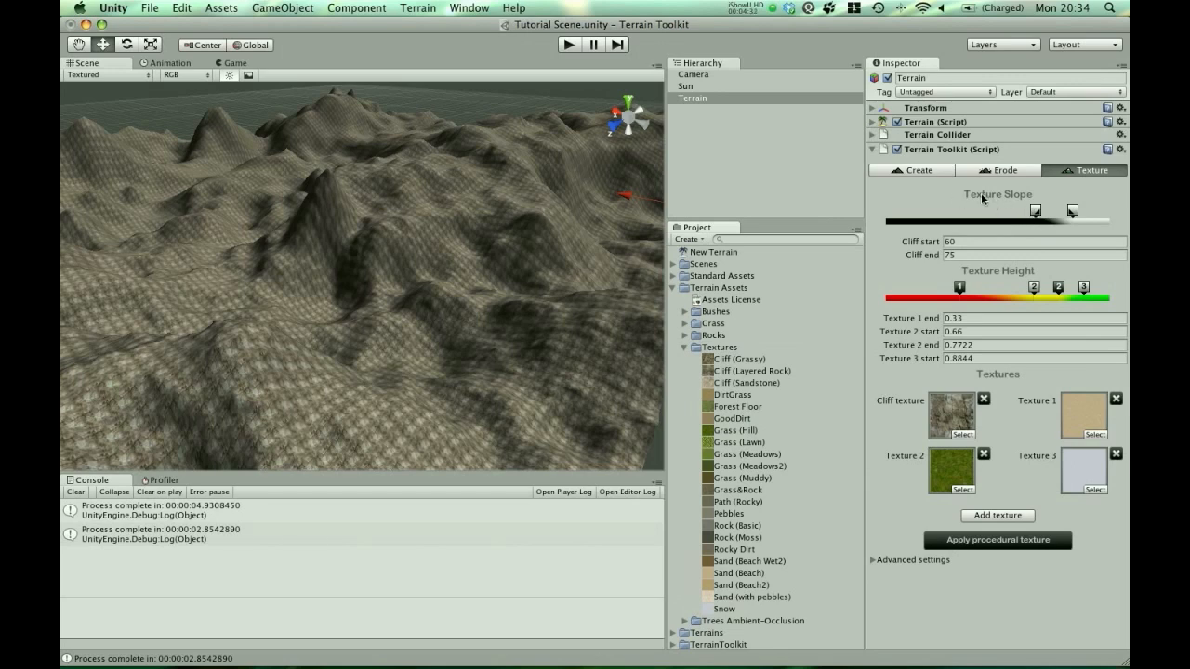
Step: Set the texture slope so that the cliff starts at 20 and ends at 70
{"action": "left_click_drag", "start_coordinate": [1036, 211], "coordinate": [944, 212]}
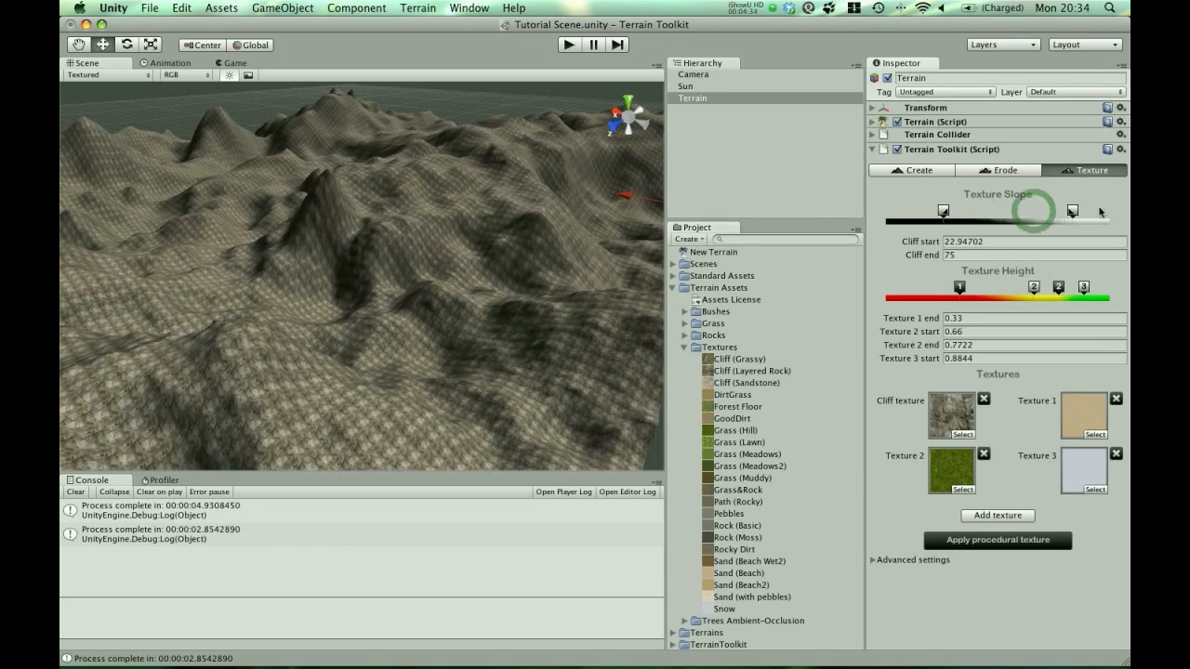
{"action": "left_click_drag", "start_coordinate": [1072, 212], "coordinate": [1037, 212]}
{"action": "left_click", "coordinate": [1010, 244]}
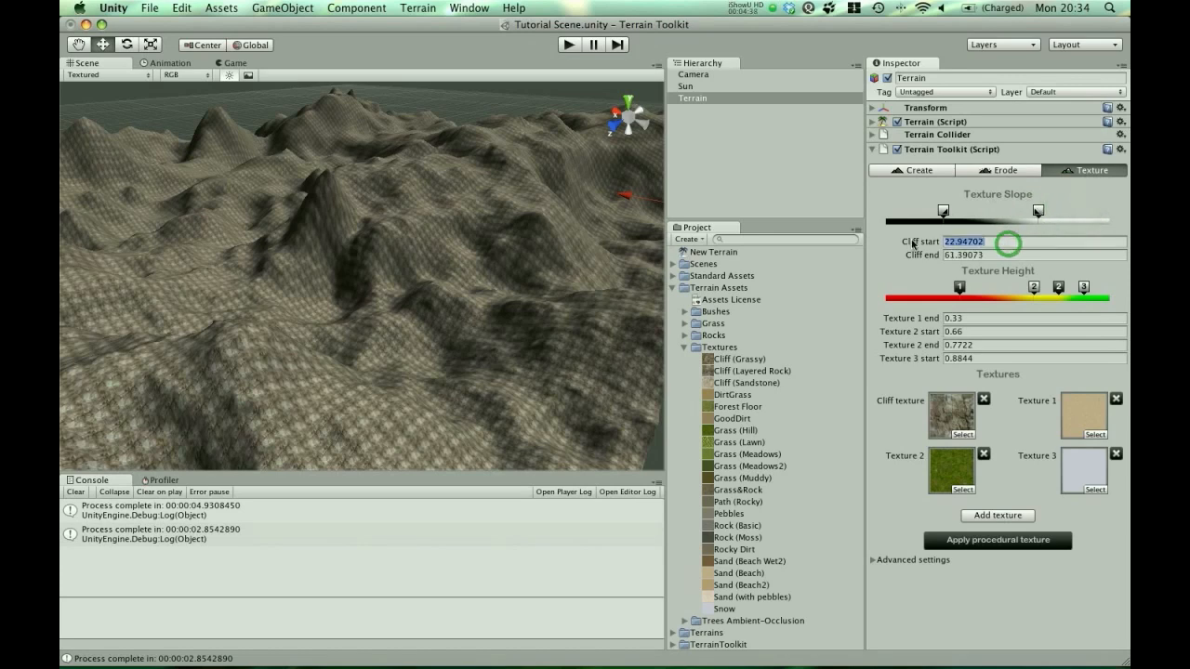
{"action": "type", "text": "20"}
{"action": "key", "text": "Tab"}
{"action": "type", "text": "70"}
{"action": "key", "text": "Tab"}
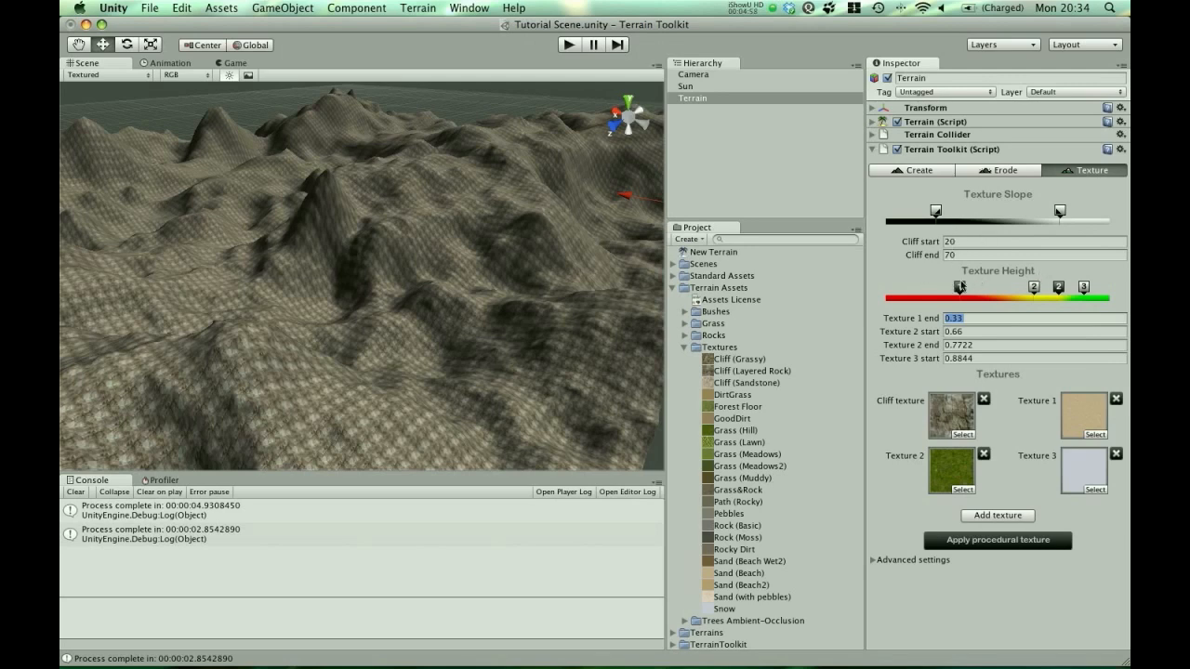
Step: Adjust the texture heights: texture 1 end about 0.17, texture 2 start about 0.37 and end about 0.55, texture 3 start about 0.73
{"action": "left_click", "coordinate": [960, 293]}
{"action": "mouse_move", "coordinate": [1034, 290]}
{"action": "left_mouse_down"}
{"action": "mouse_move", "coordinate": [968, 290]}
{"action": "mouse_move", "coordinate": [1054, 289]}
{"action": "left_mouse_up"}
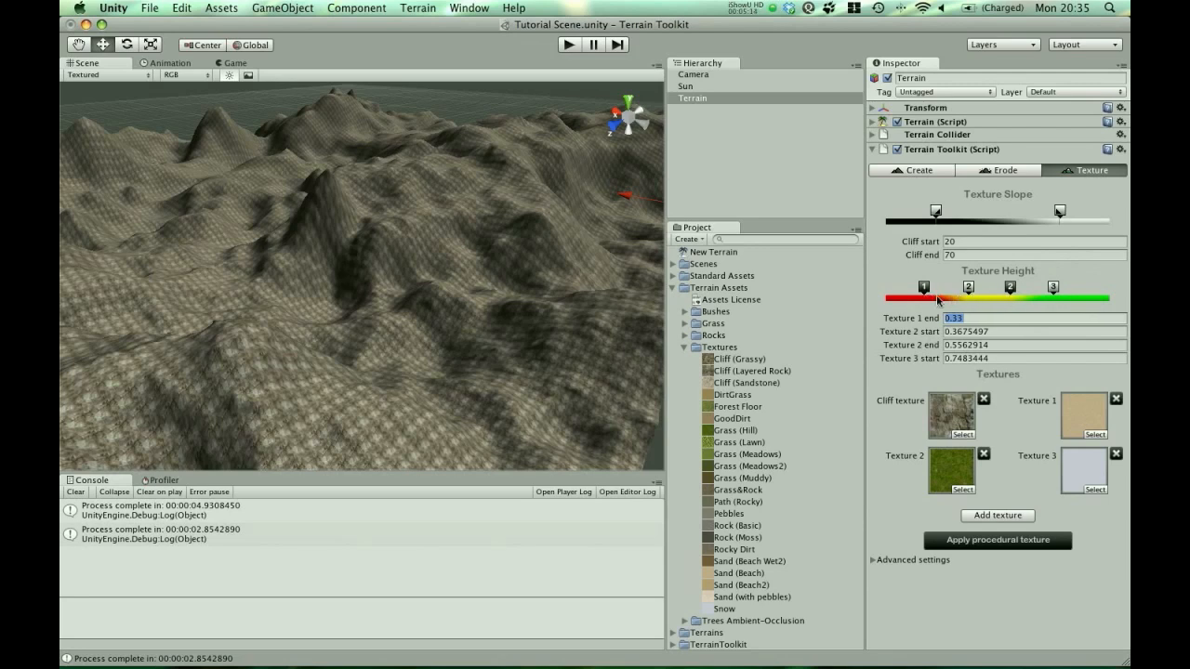
{"action": "left_click", "coordinate": [1049, 288]}
{"action": "left_click", "coordinate": [1009, 288]}
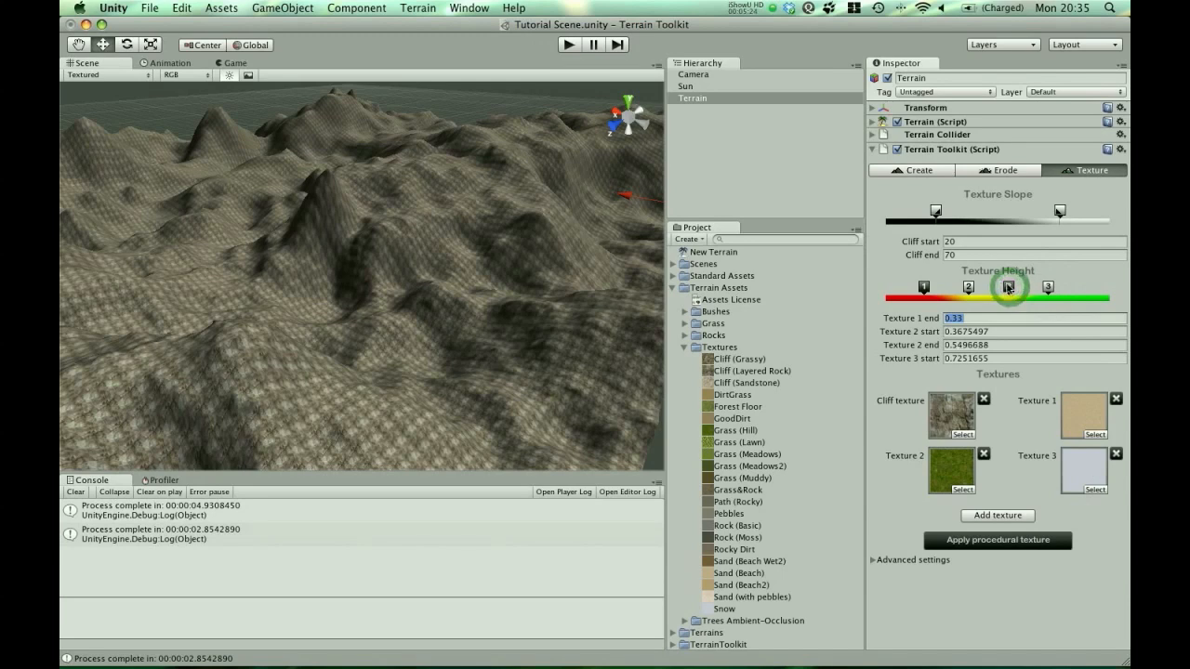
Step: Apply the procedural texture to the terrain and inspect the sand, grass and snow distribution
{"action": "left_click", "coordinate": [988, 539]}
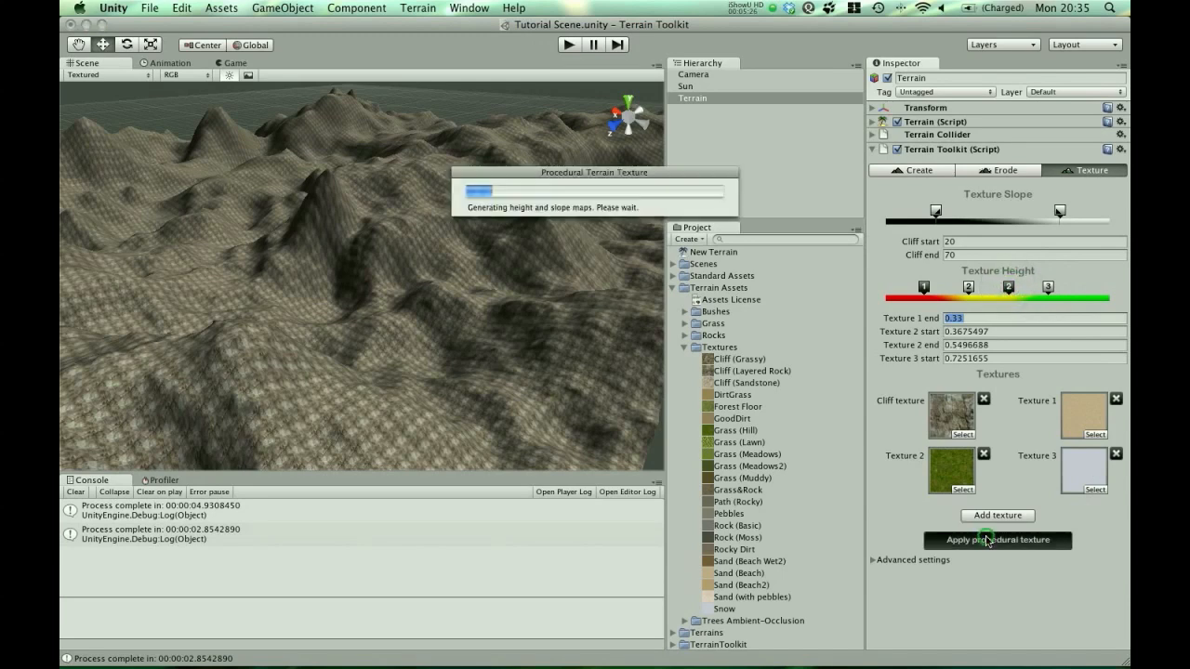
{"action": "left_click_drag", "start_coordinate": [653, 382], "coordinate": [395, 327], "text": "alt"}
{"action": "scroll", "coordinate": [332, 353], "scroll_direction": "up", "scroll_amount": 5}
{"action": "left_click_drag", "start_coordinate": [332, 353], "coordinate": [432, 324], "text": "alt"}
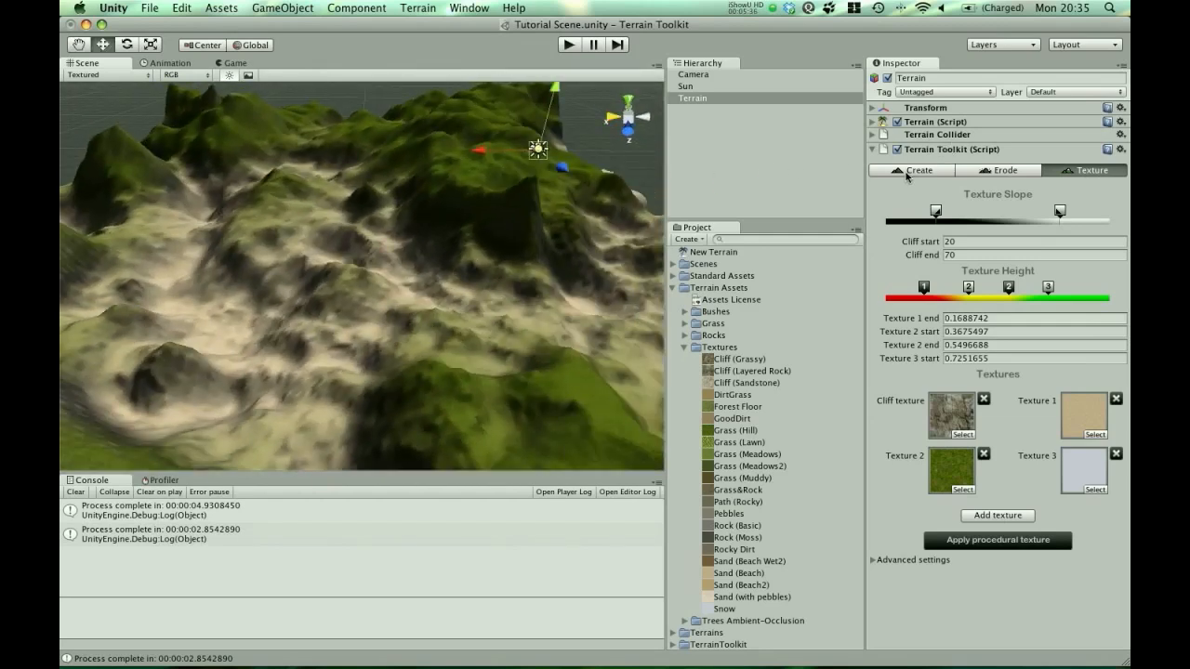
{"action": "left_click_drag", "start_coordinate": [455, 201], "coordinate": [435, 223], "text": "alt"}
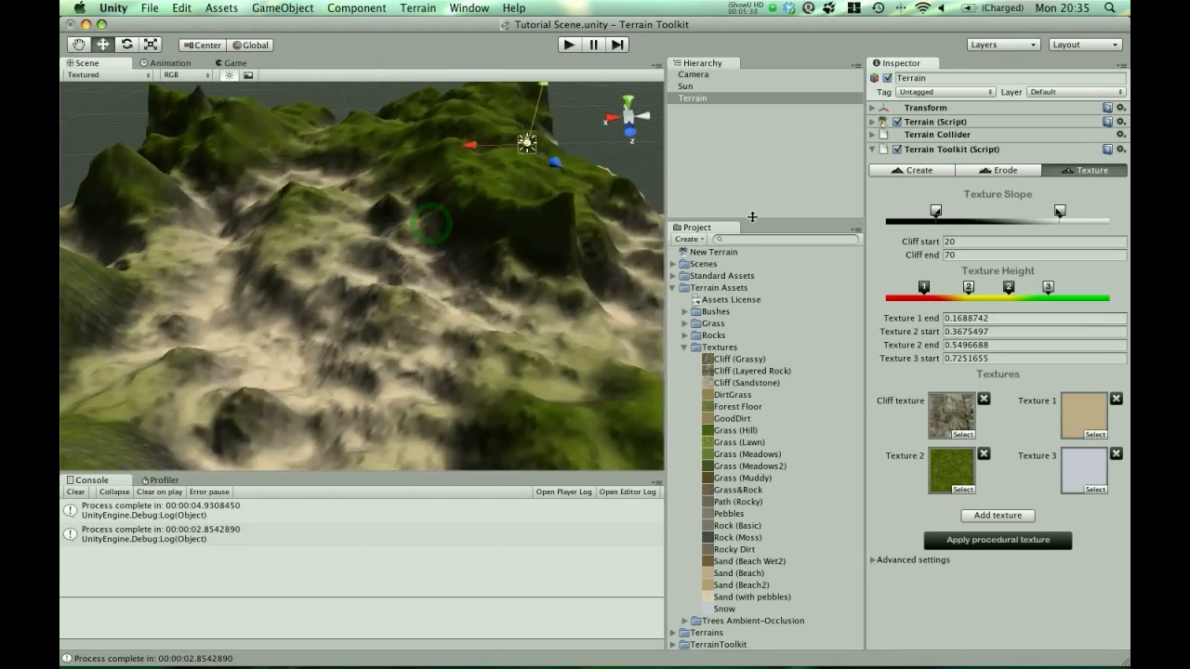
Step: Normalise the terrain with a minimum height of 0, a maximum height of 1 and a blend of 1
{"action": "left_click", "coordinate": [916, 172]}
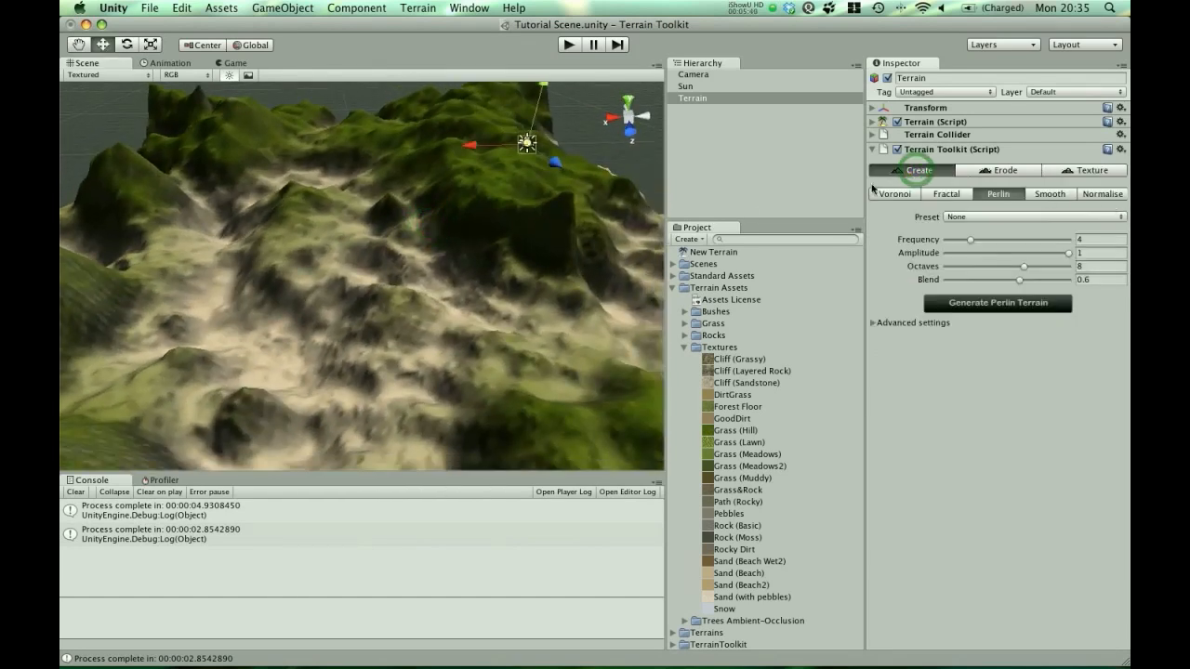
{"action": "left_click", "coordinate": [1091, 195]}
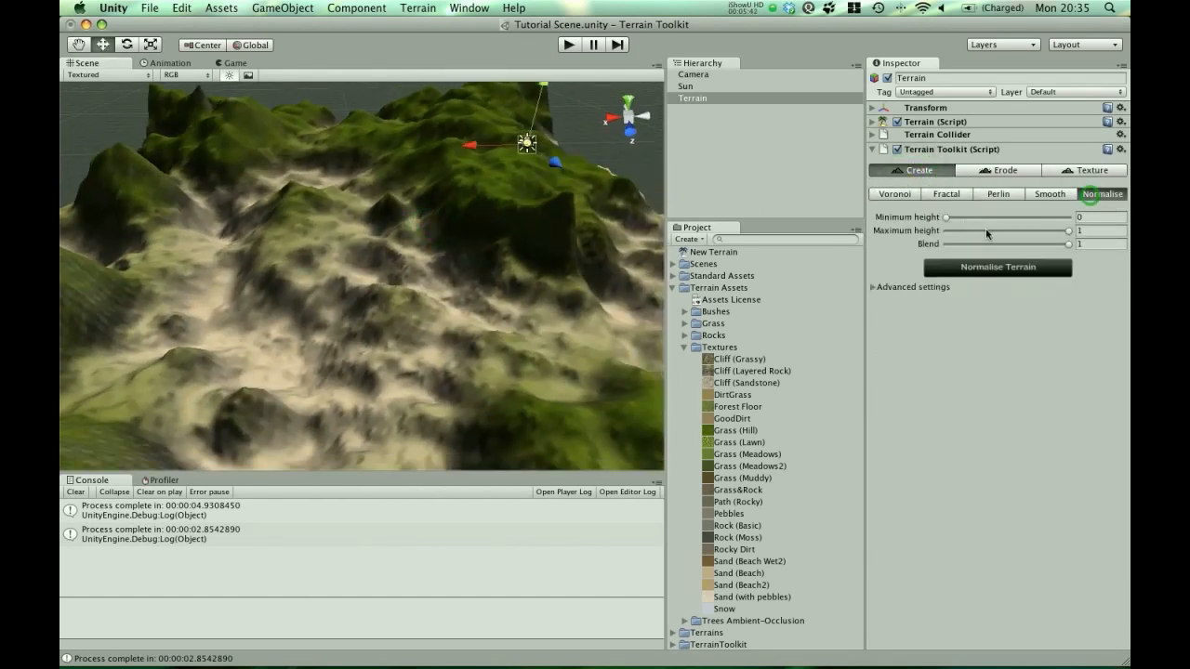
{"action": "left_click", "coordinate": [985, 267]}
{"action": "left_click_drag", "start_coordinate": [425, 201], "coordinate": [326, 280], "text": "alt"}
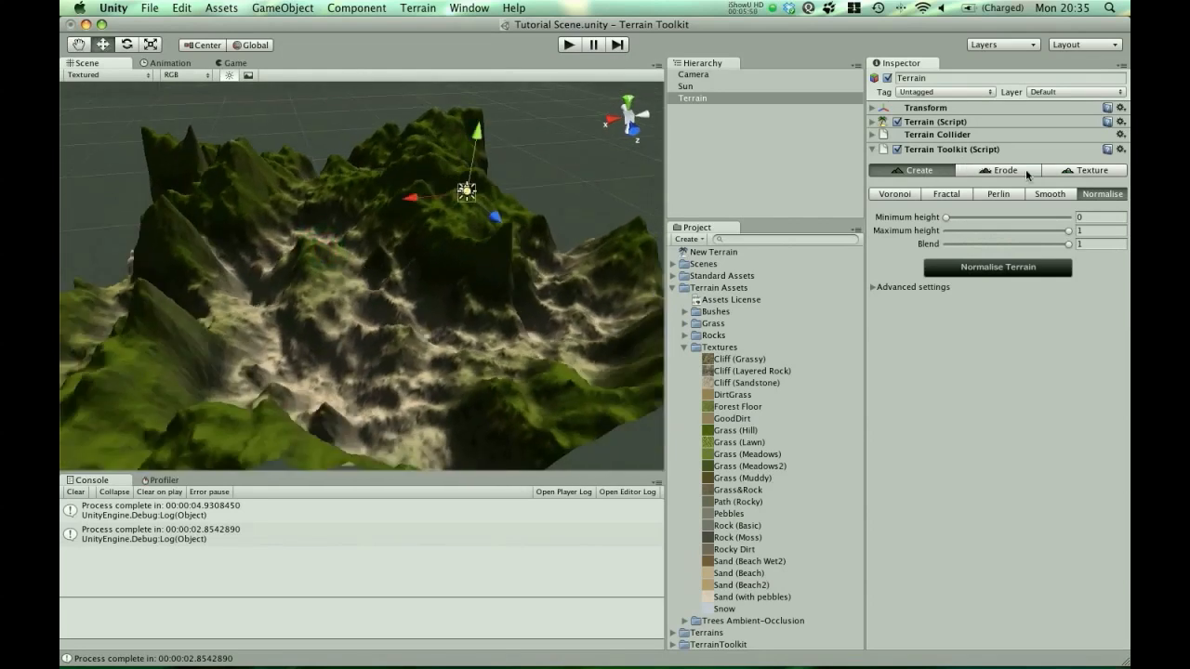
Step: Reapply the procedural texture to the normalised terrain and inspect the peaks and valleys
{"action": "left_click", "coordinate": [1094, 170]}
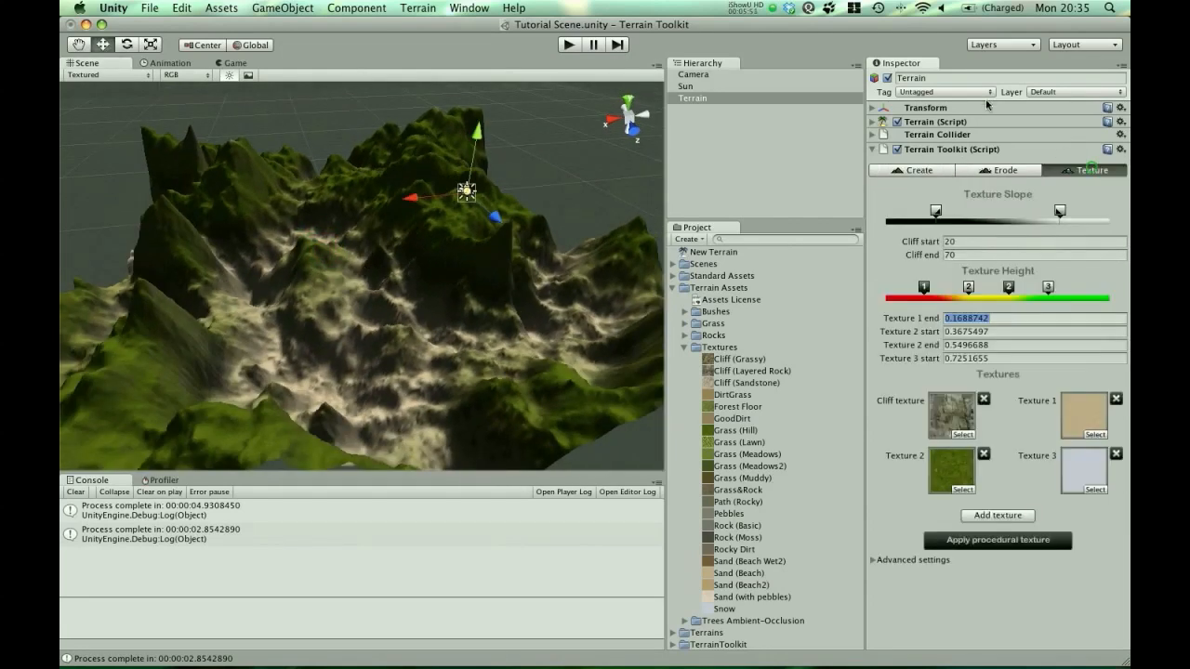
{"action": "left_click", "coordinate": [981, 540]}
{"action": "mouse_move", "coordinate": [362, 270]}
{"action": "left_mouse_down", "text": "alt"}
{"action": "mouse_move", "coordinate": [308, 278]}
{"action": "mouse_move", "coordinate": [493, 282]}
{"action": "mouse_move", "coordinate": [390, 247]}
{"action": "mouse_move", "coordinate": [380, 309]}
{"action": "mouse_move", "coordinate": [379, 279]}
{"action": "left_mouse_up", "text": "alt"}
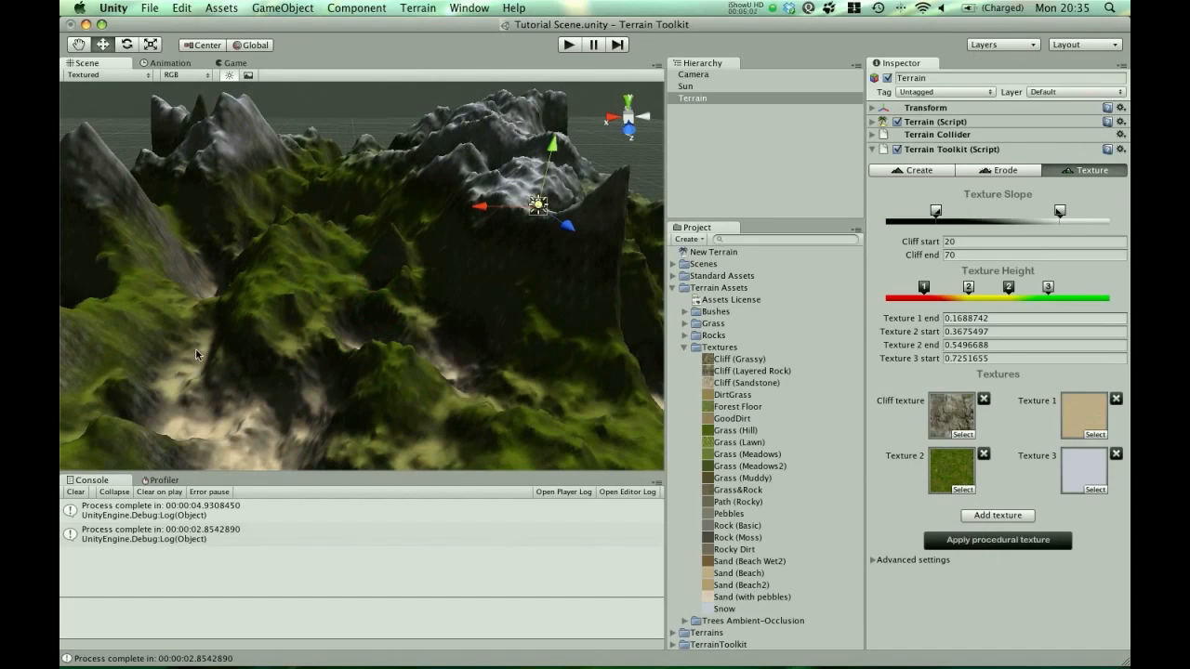
{"action": "left_click_drag", "start_coordinate": [509, 221], "coordinate": [356, 245], "text": "alt"}
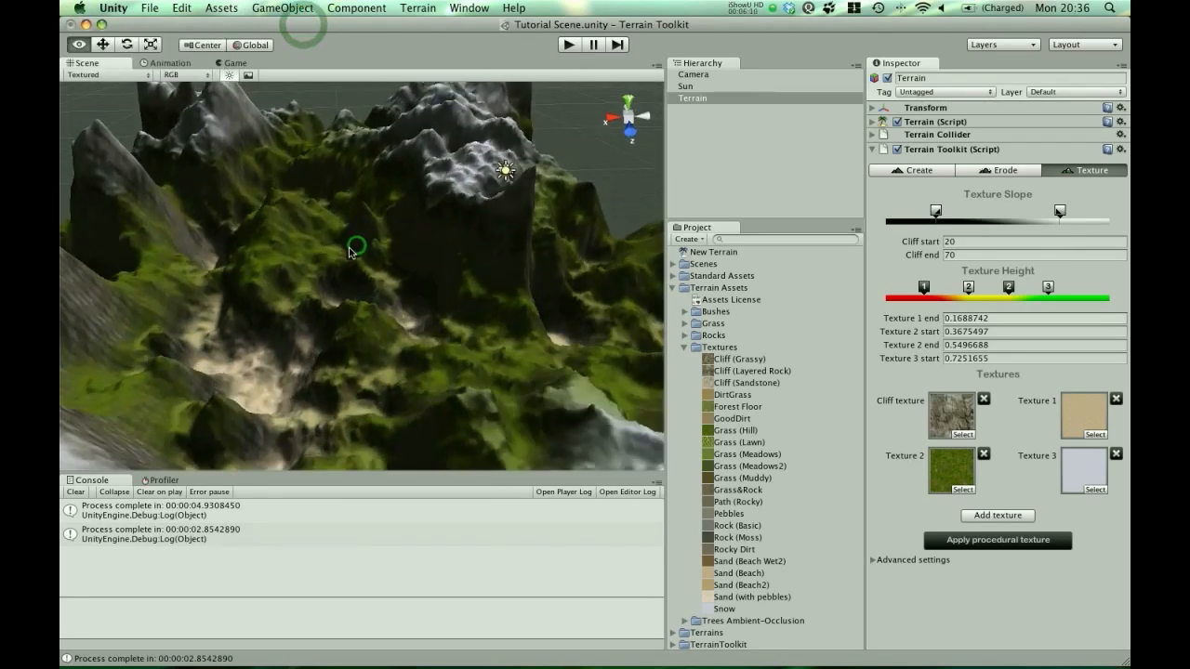
Step: Normalise the terrain with a maximum height of 0.6
{"action": "left_click", "coordinate": [918, 170]}
{"action": "left_click", "coordinate": [1102, 231]}
{"action": "type", "text": ".6"}
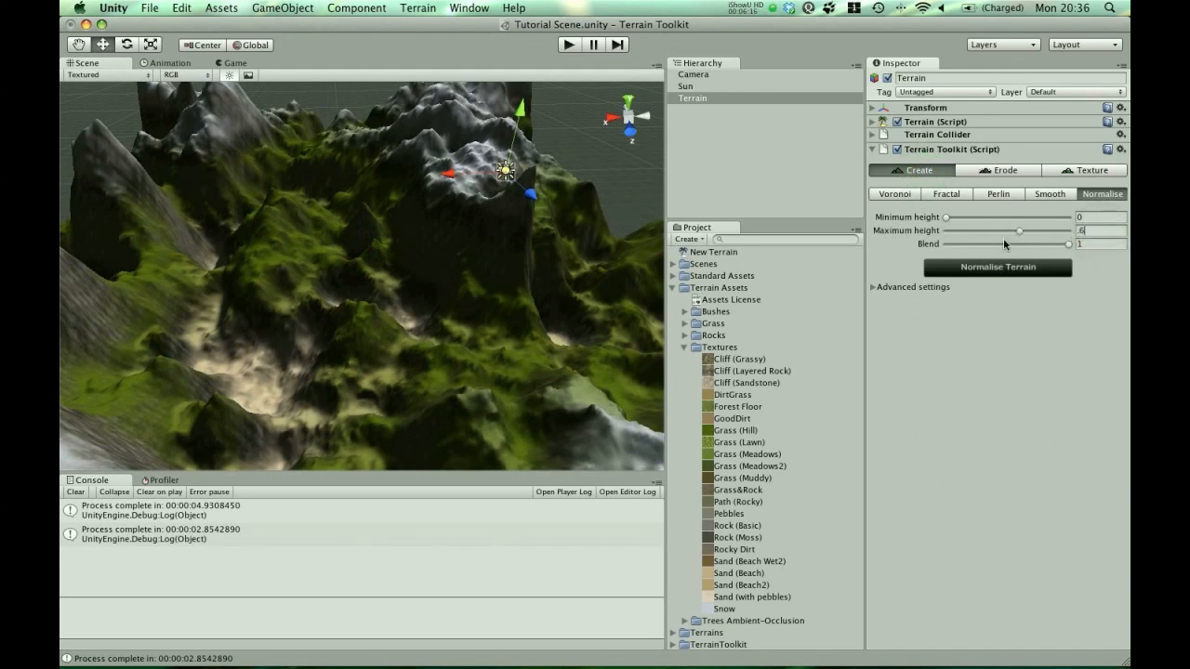
{"action": "left_click", "coordinate": [992, 268]}
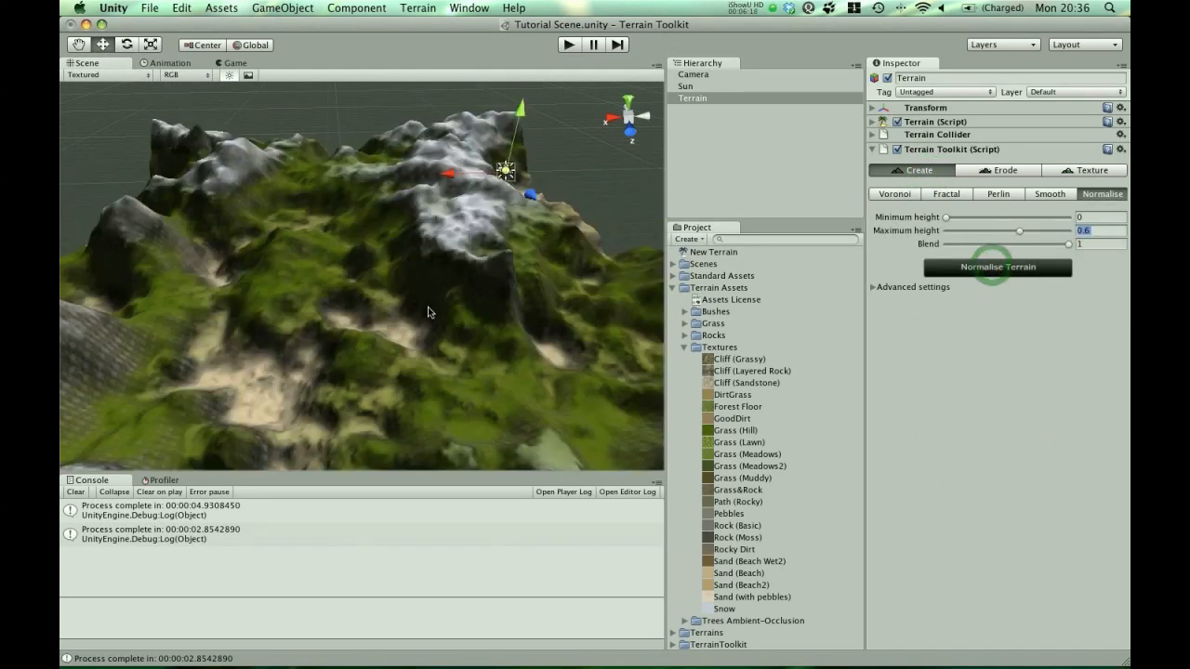
Step: Normalise the terrain again with a maximum height of about 0.75 and inspect it from several angles
{"action": "left_click_drag", "start_coordinate": [1020, 231], "coordinate": [1038, 230]}
{"action": "left_click", "coordinate": [999, 268]}
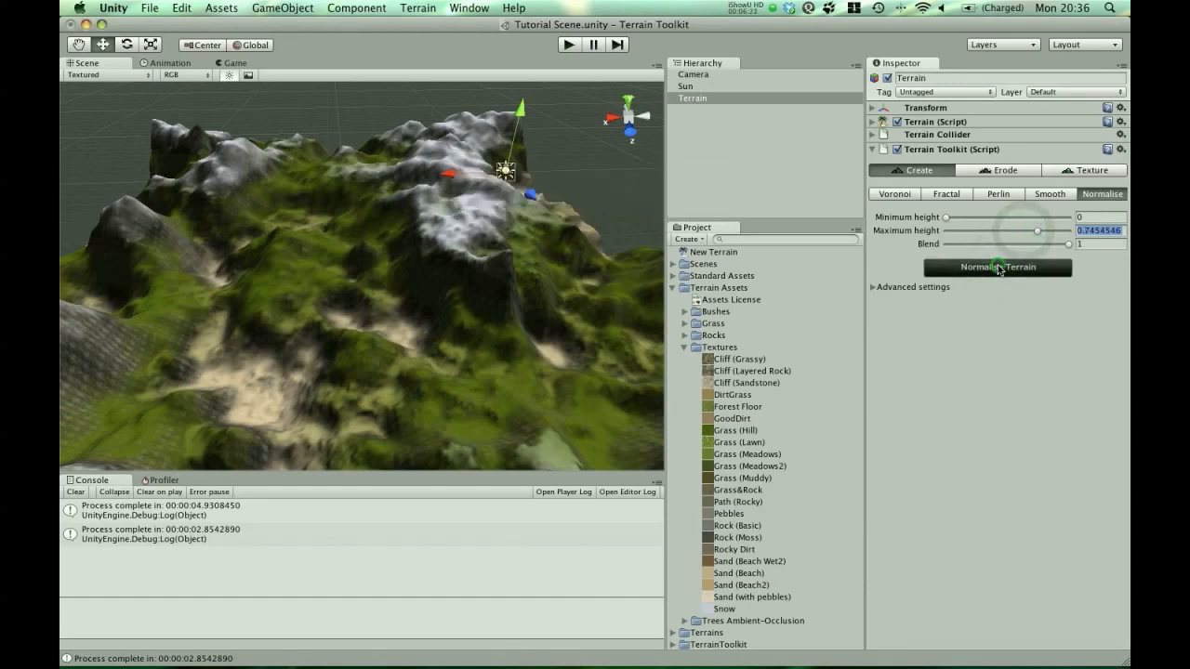
{"action": "left_click_drag", "start_coordinate": [410, 235], "coordinate": [385, 270], "text": "alt"}
{"action": "right_click_drag", "start_coordinate": [355, 279], "coordinate": [648, 270], "text": "alt"}
{"action": "right_click_drag", "start_coordinate": [249, 285], "coordinate": [378, 283], "text": "alt"}
{"action": "mouse_move", "coordinate": [378, 282]}
{"action": "left_mouse_down", "text": "alt"}
{"action": "mouse_move", "coordinate": [353, 284]}
{"action": "mouse_move", "coordinate": [373, 286]}
{"action": "left_mouse_up", "text": "alt"}
{"action": "right_click_drag", "start_coordinate": [387, 286], "coordinate": [235, 288], "text": "alt"}
{"action": "mouse_move", "coordinate": [234, 288]}
{"action": "left_mouse_down", "text": "alt"}
{"action": "mouse_move", "coordinate": [271, 282]}
{"action": "mouse_move", "coordinate": [246, 272]}
{"action": "left_mouse_up", "text": "alt"}
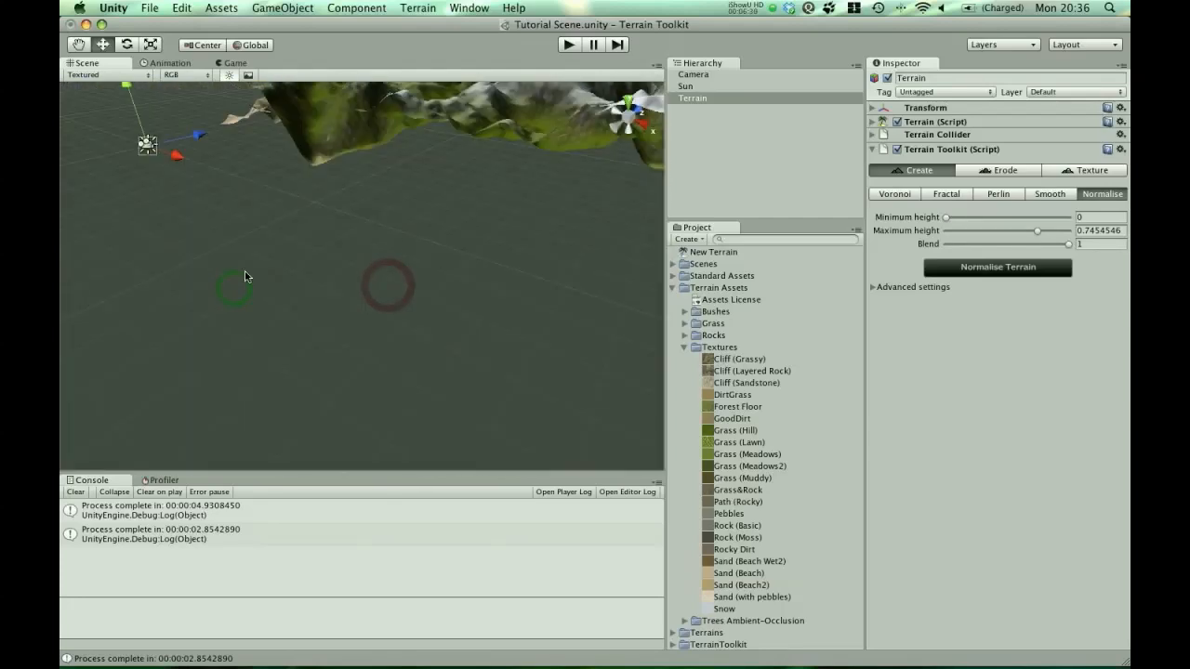
{"action": "left_click_drag", "start_coordinate": [407, 177], "coordinate": [346, 270], "text": "alt"}
Step: Apply Full hydraulic erosion to the terrain with the Low Rainfall, Soft Earth preset
{"action": "left_click", "coordinate": [993, 170]}
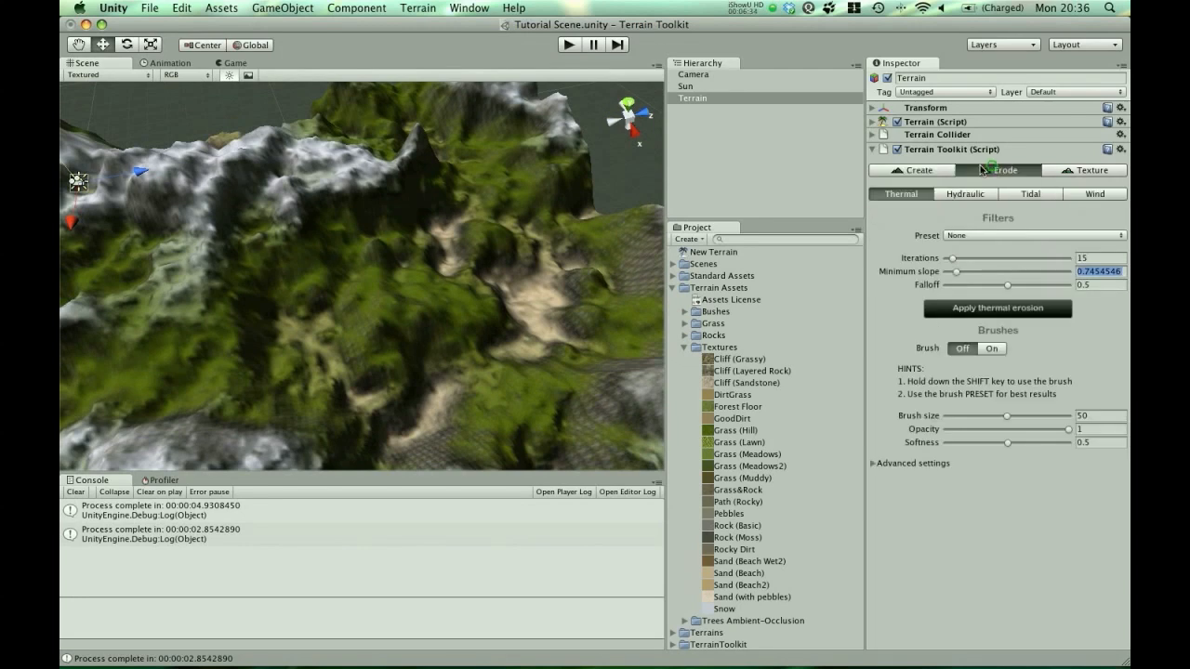
{"action": "left_click", "coordinate": [967, 192]}
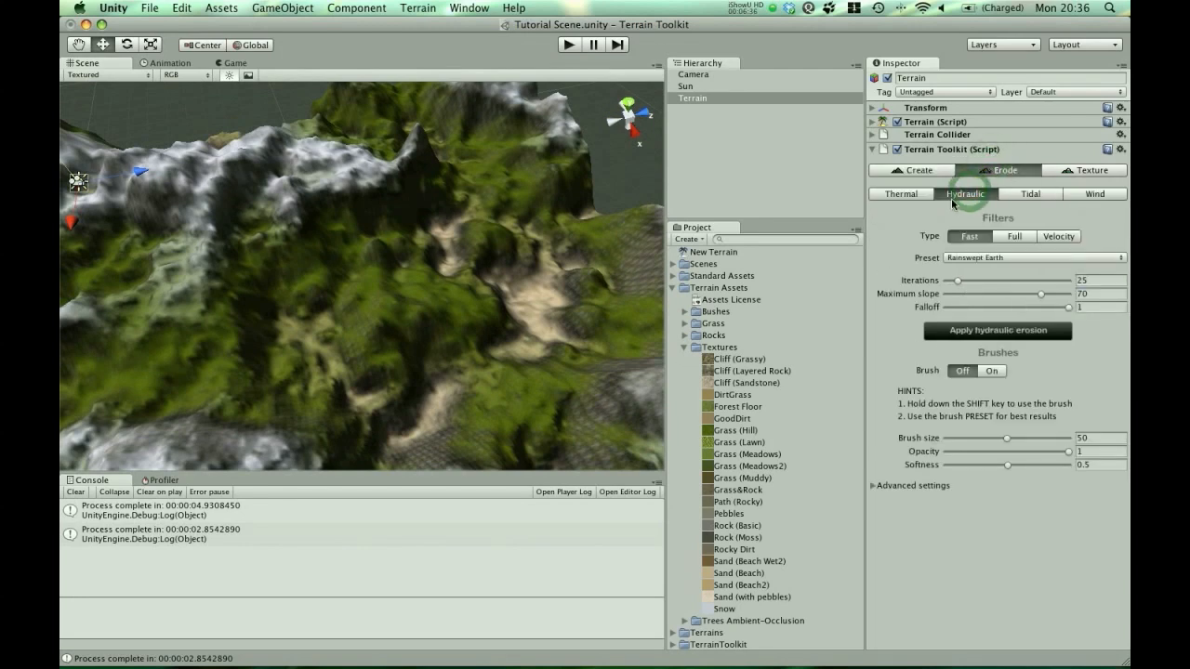
{"action": "left_click", "coordinate": [1015, 236]}
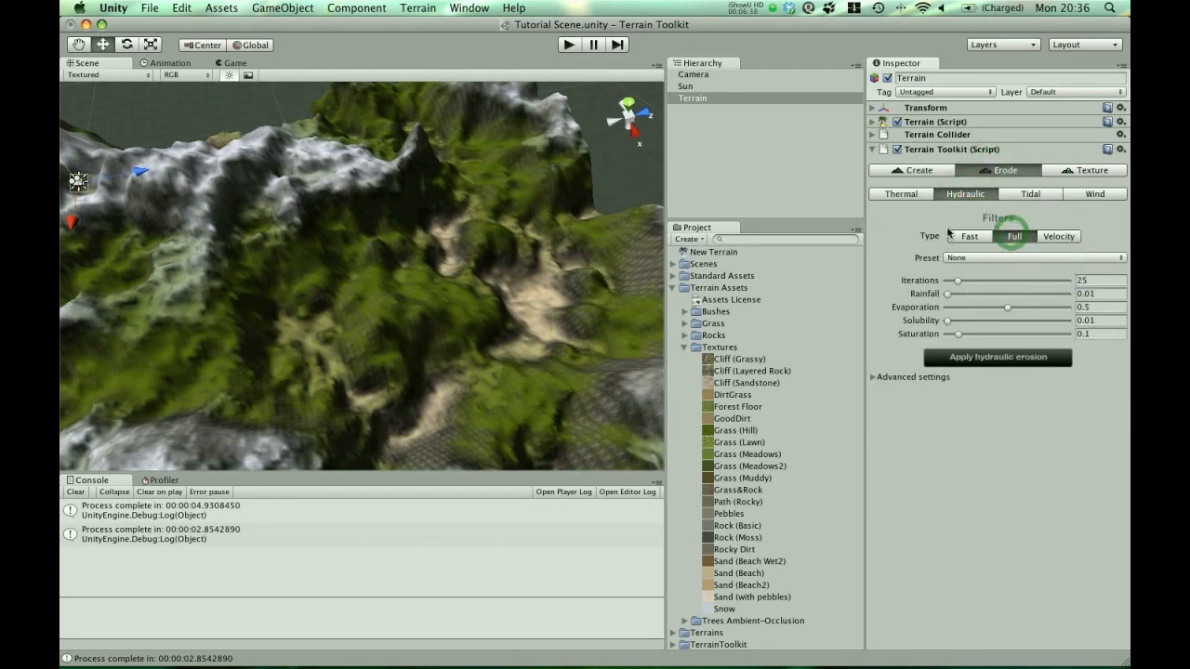
{"action": "left_click", "coordinate": [962, 260]}
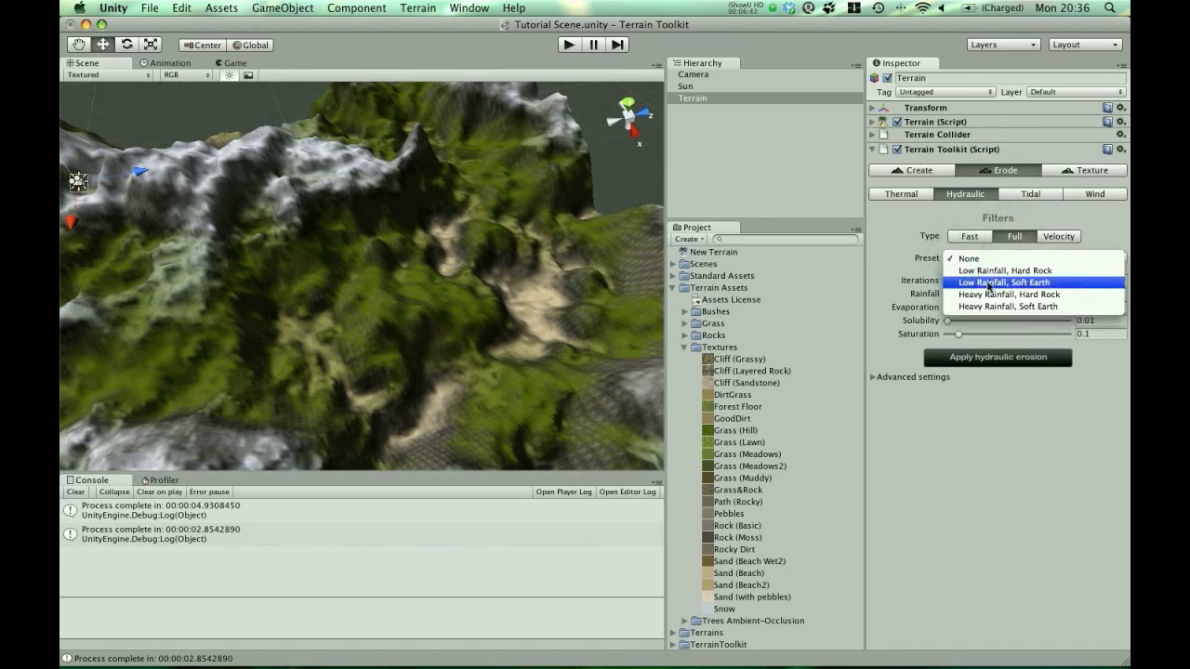
{"action": "left_click", "coordinate": [1033, 284]}
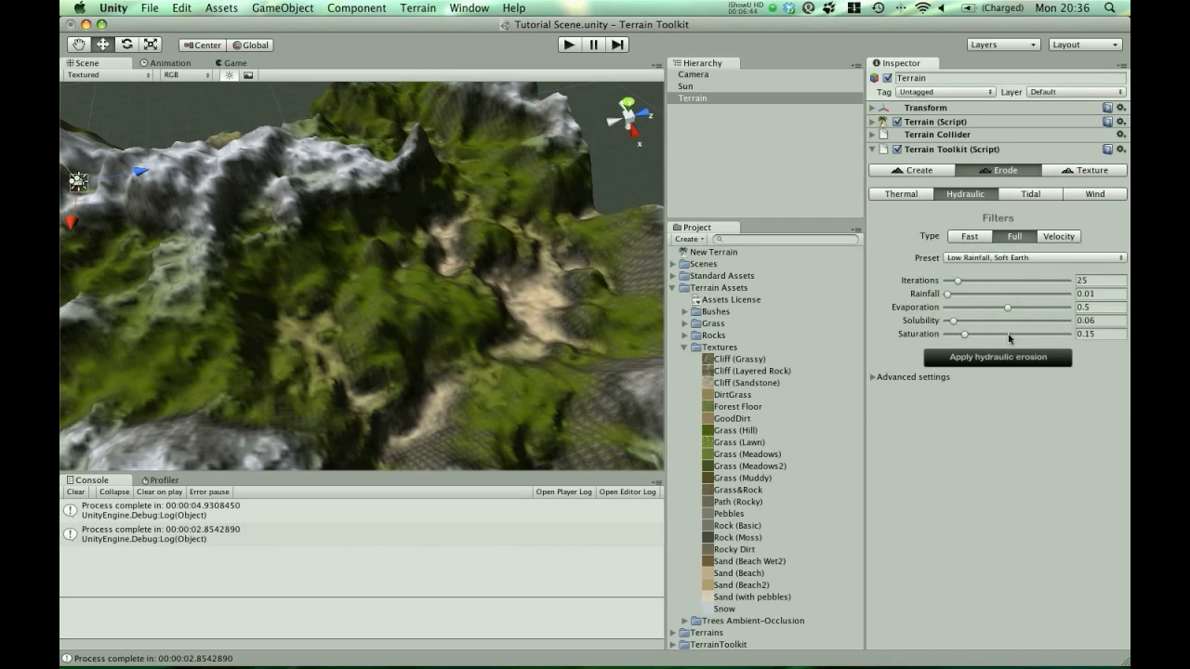
{"action": "left_click", "coordinate": [999, 361]}
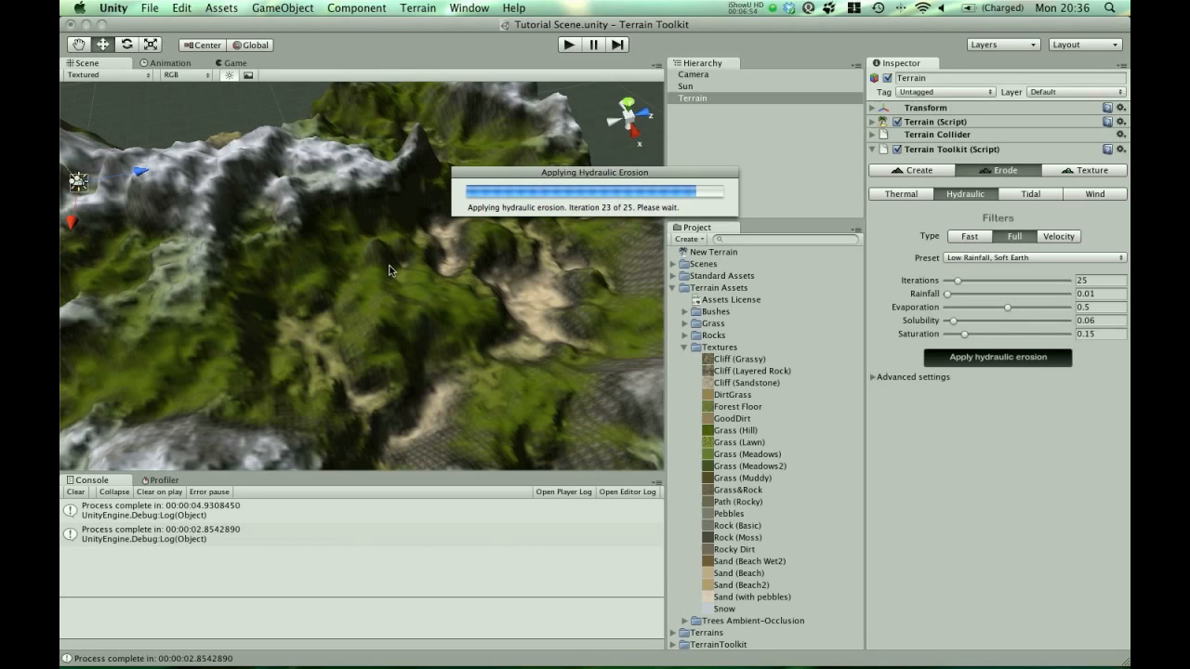
Step: Inspect the softened slopes and undo the last terrain erosion
{"action": "left_click_drag", "start_coordinate": [391, 307], "coordinate": [381, 346], "text": "alt"}
{"action": "right_click_drag", "start_coordinate": [335, 327], "coordinate": [508, 329], "text": "alt"}
{"action": "left_click_drag", "start_coordinate": [413, 322], "coordinate": [323, 279], "text": "alt"}
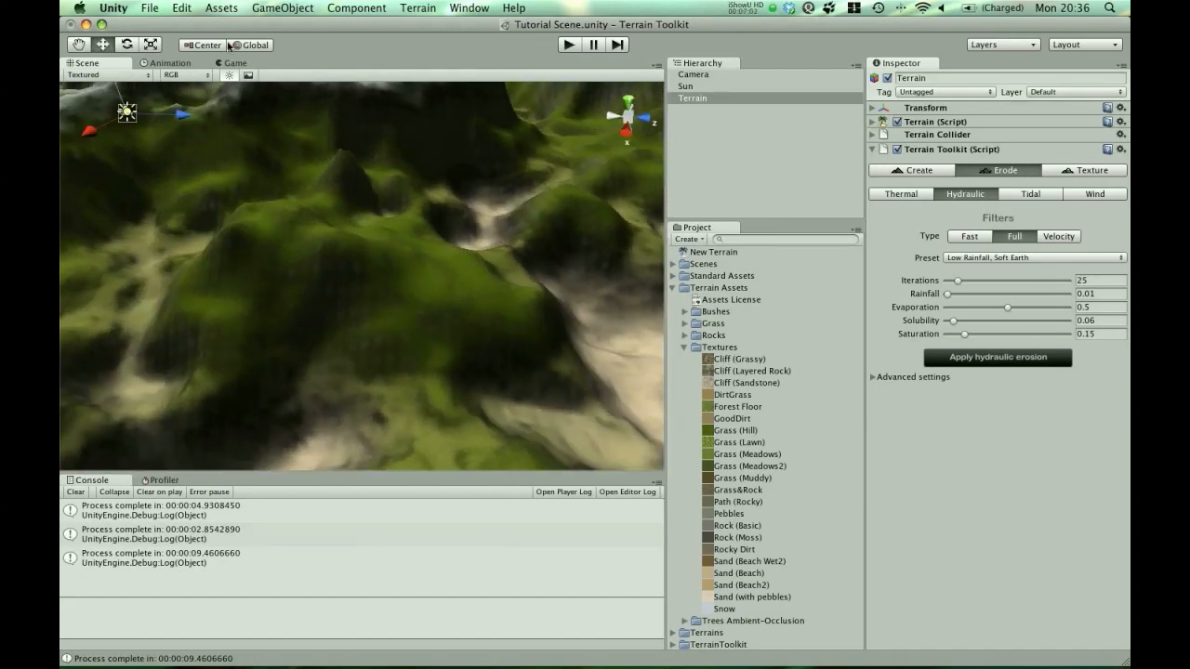
{"action": "left_click", "coordinate": [185, 8]}
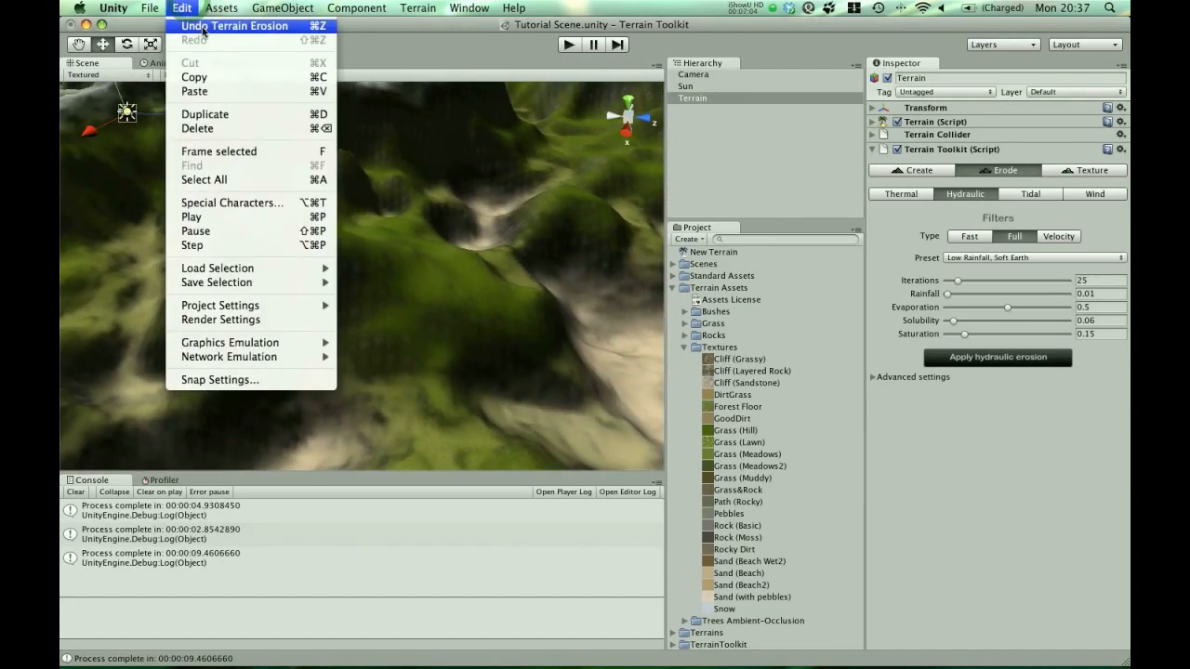
{"action": "left_click", "coordinate": [204, 29]}
Step: Apply Full hydraulic erosion to the terrain with the Low Rainfall, Hard Rock preset
{"action": "right_click_drag", "start_coordinate": [507, 263], "coordinate": [398, 288], "text": "alt"}
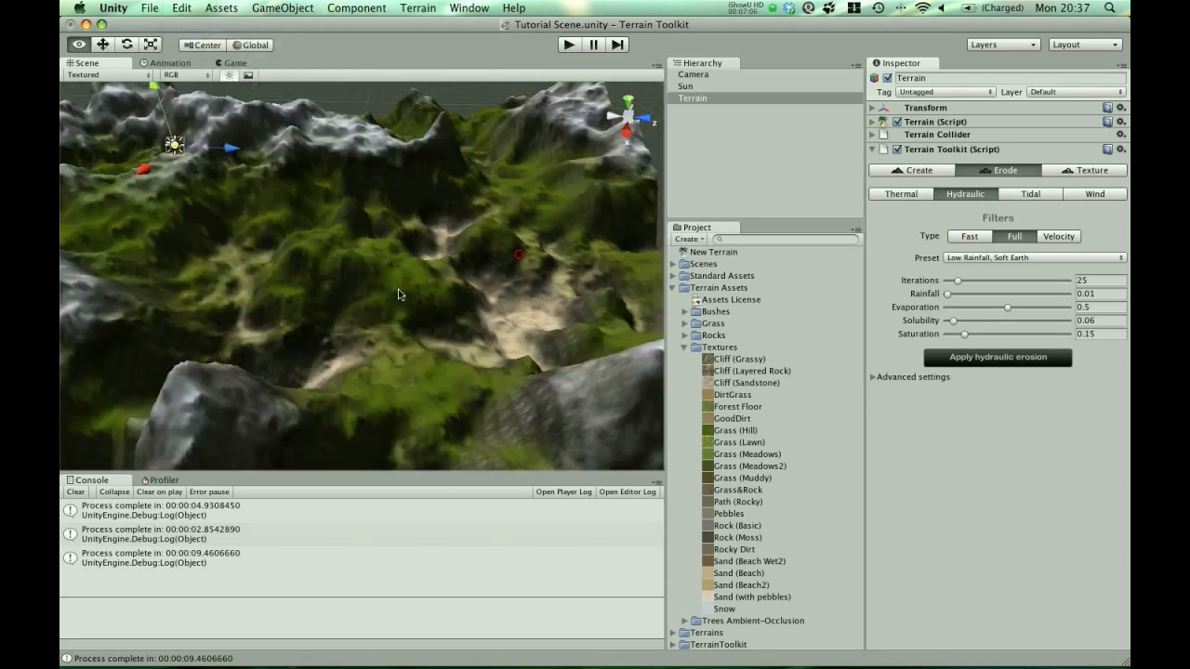
{"action": "left_click_drag", "start_coordinate": [519, 255], "coordinate": [388, 263], "text": "alt"}
{"action": "right_click_drag", "start_coordinate": [388, 264], "coordinate": [552, 300], "text": "alt"}
{"action": "mouse_move", "coordinate": [369, 297]}
{"action": "left_mouse_down", "text": "alt"}
{"action": "mouse_move", "coordinate": [545, 318]}
{"action": "mouse_move", "coordinate": [388, 299]}
{"action": "left_mouse_up", "text": "alt"}
{"action": "right_click_drag", "start_coordinate": [353, 326], "coordinate": [490, 299], "text": "alt"}
{"action": "left_click_drag", "start_coordinate": [489, 294], "coordinate": [324, 309], "text": "alt"}
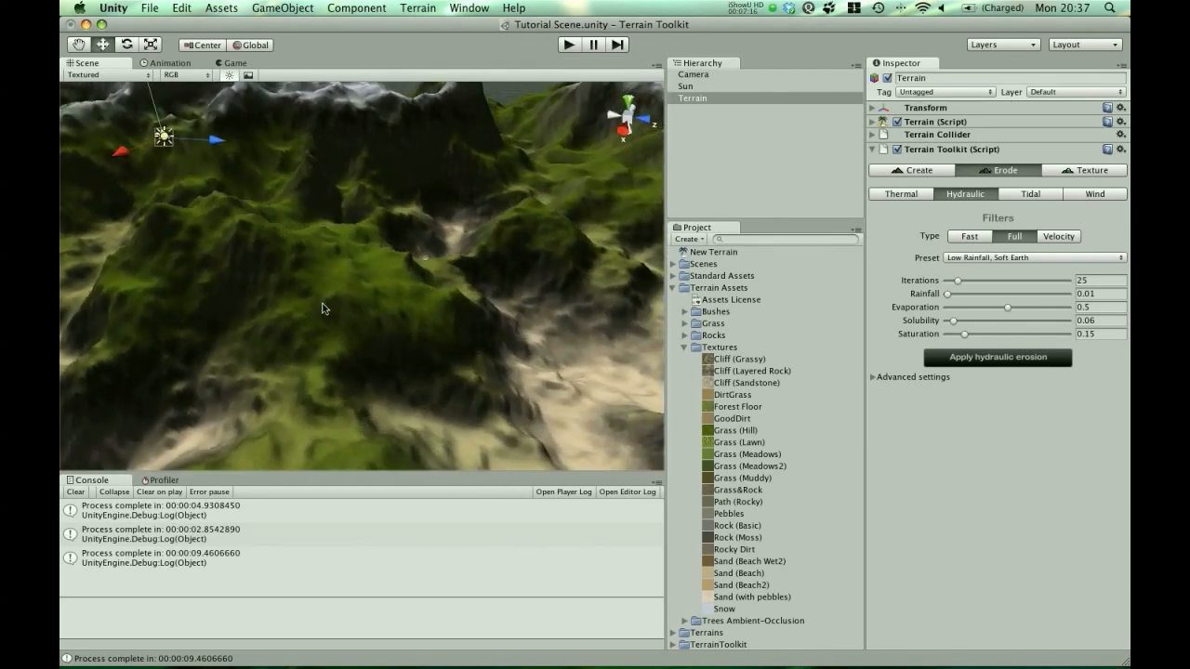
{"action": "left_click", "coordinate": [967, 258]}
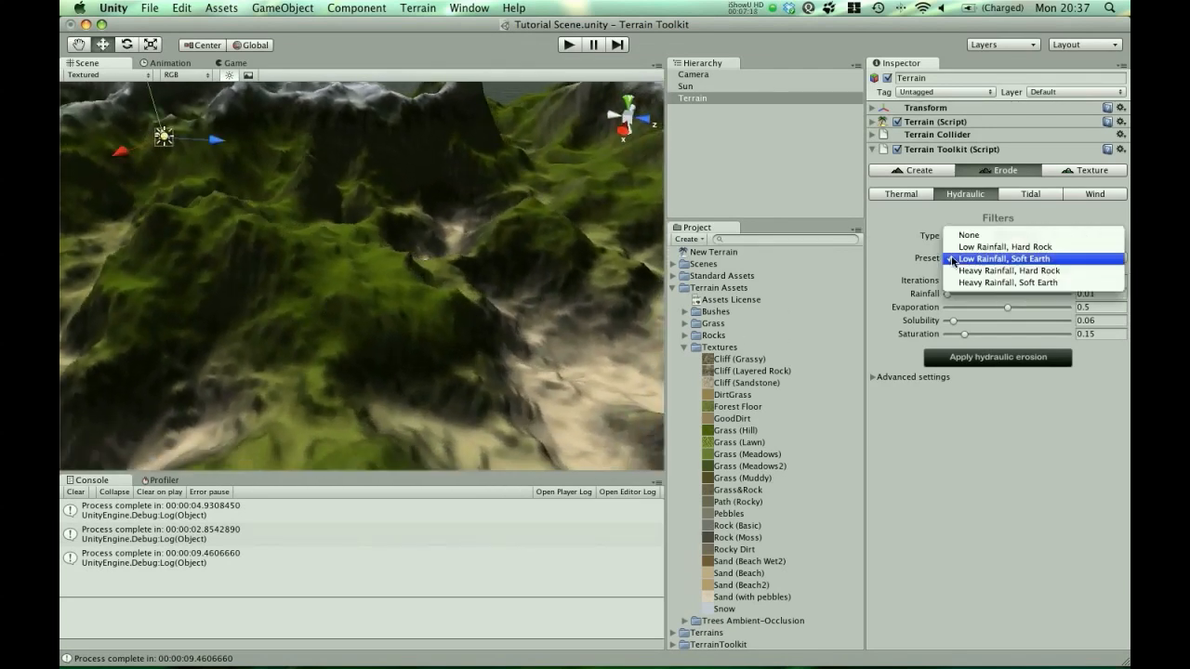
{"action": "left_click", "coordinate": [1032, 257]}
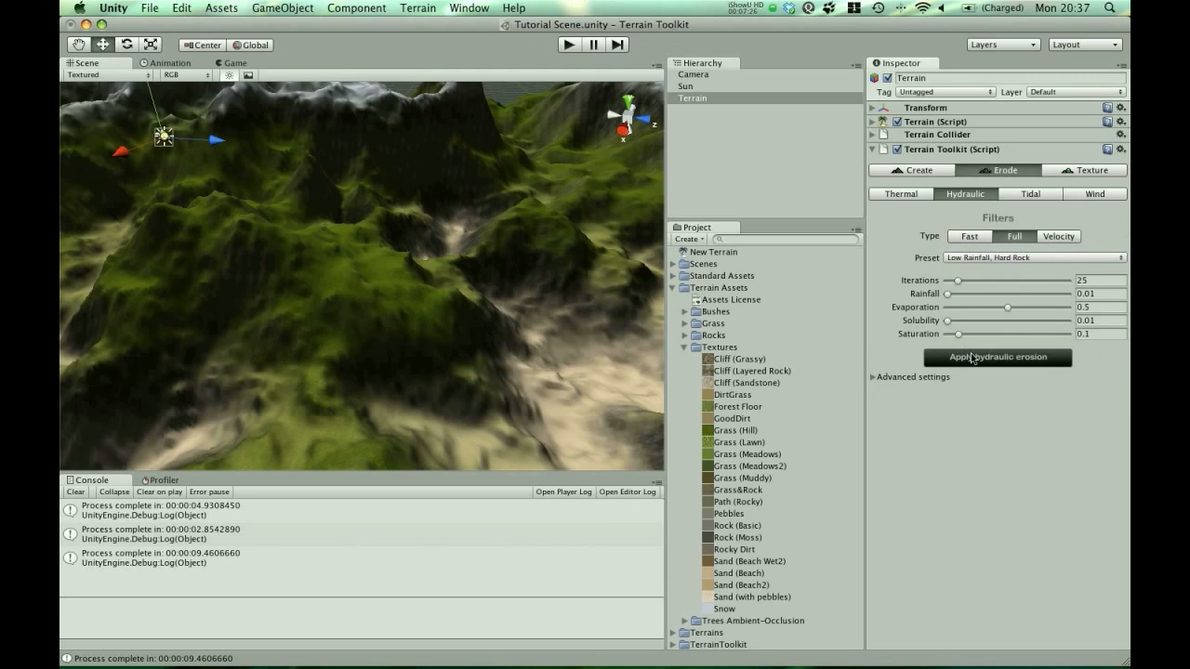
{"action": "left_click", "coordinate": [996, 359]}
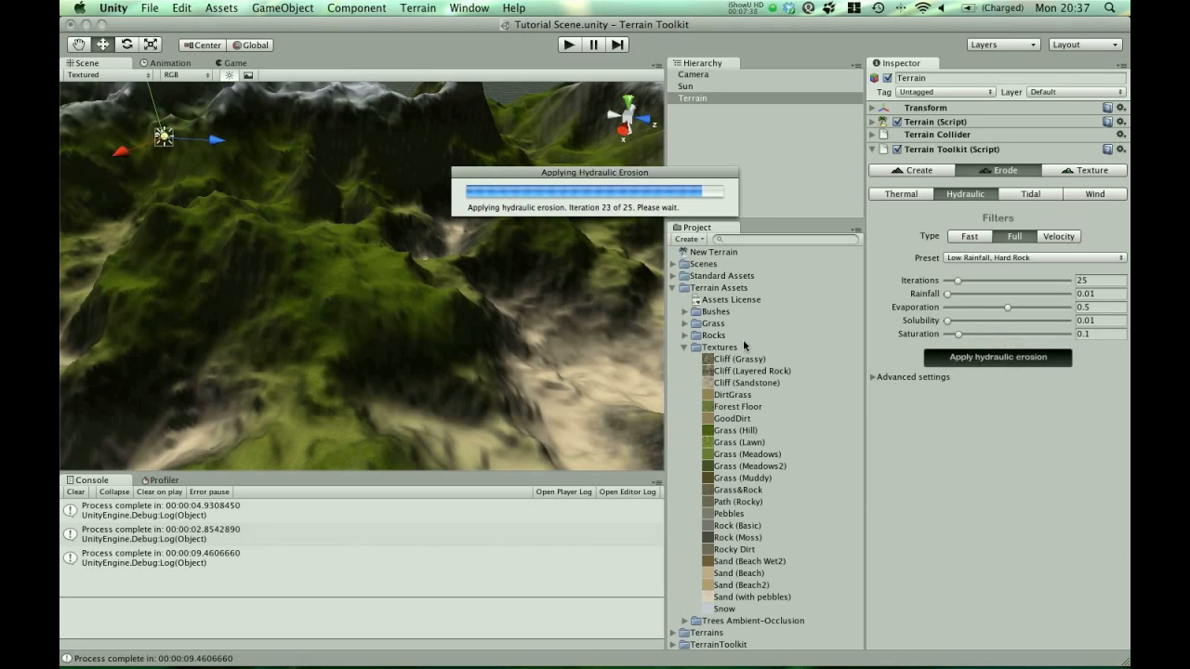
Step: Set the texture slope's cliff start to about 24.4 and cliff end to about 65.3, and reapply the procedural texture to the terrain
{"action": "left_click_drag", "start_coordinate": [449, 286], "coordinate": [370, 236], "text": "alt"}
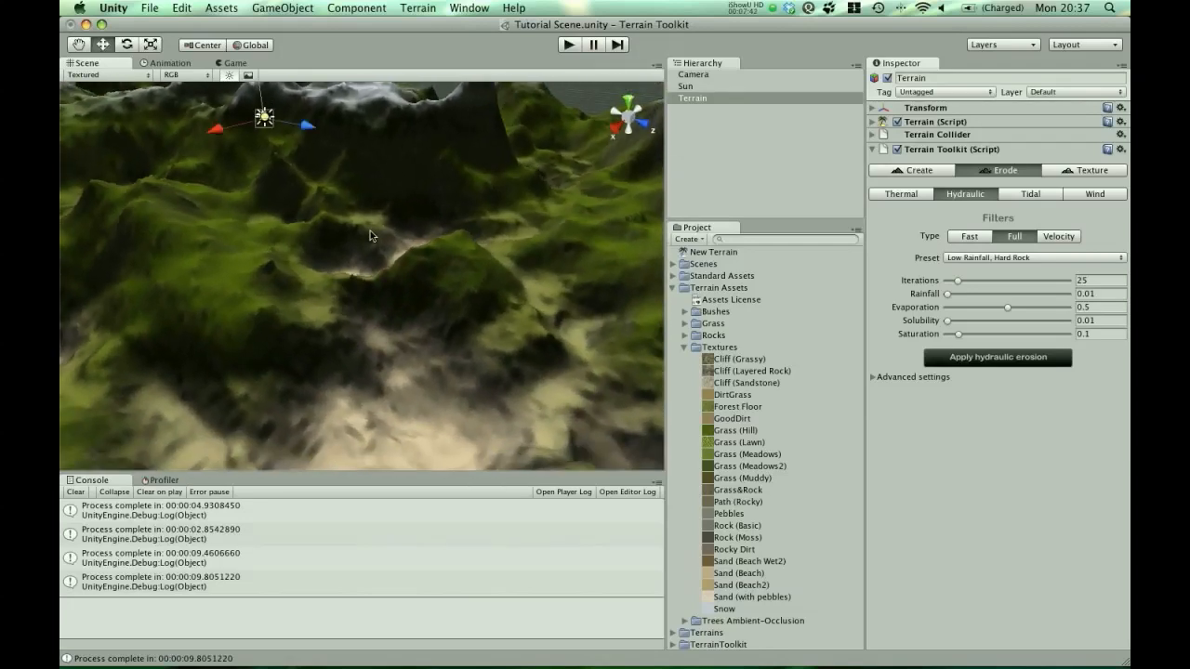
{"action": "left_click", "coordinate": [1083, 171]}
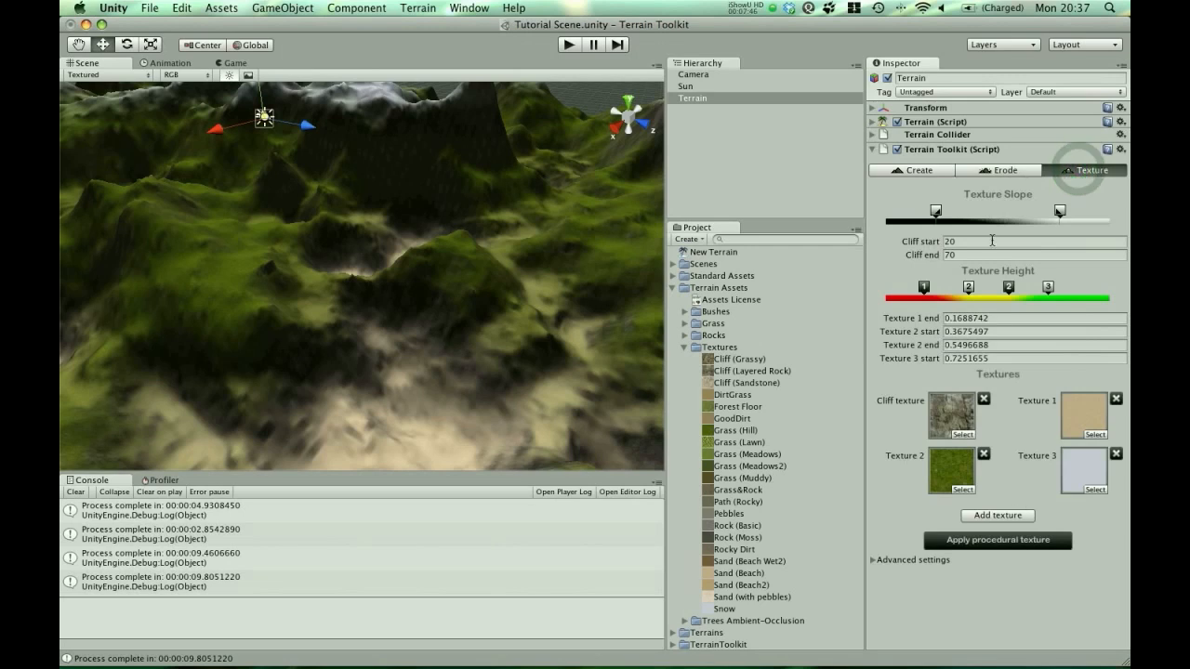
{"action": "left_click_drag", "start_coordinate": [935, 213], "coordinate": [947, 216]}
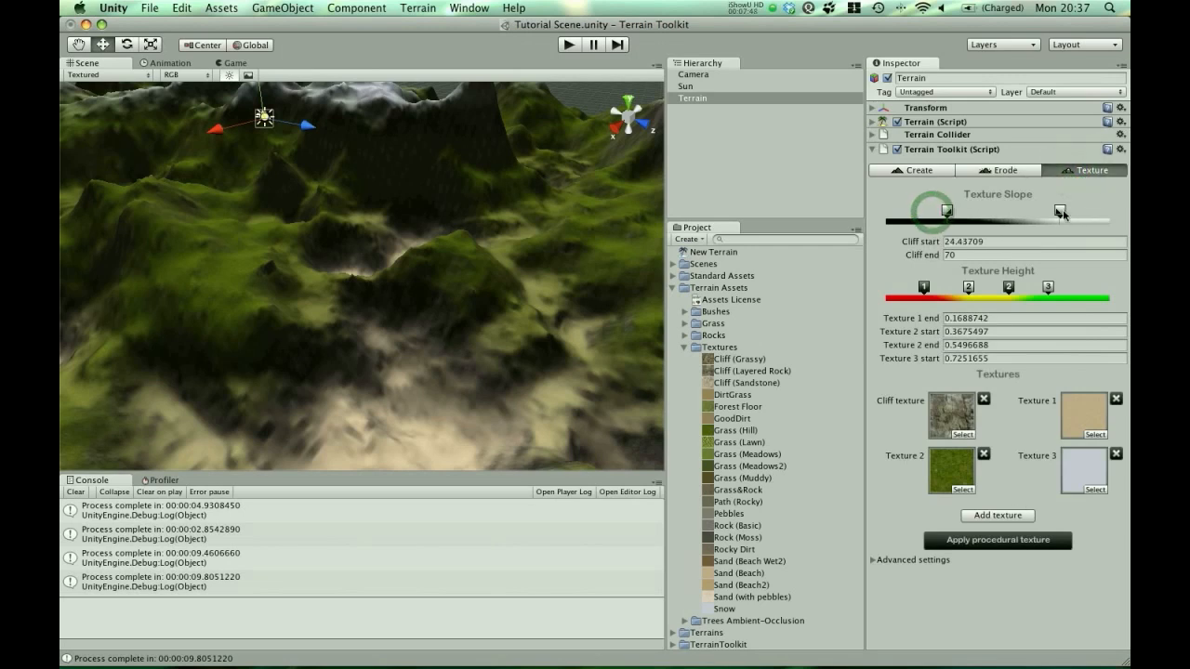
{"action": "left_click_drag", "start_coordinate": [1062, 212], "coordinate": [1047, 212]}
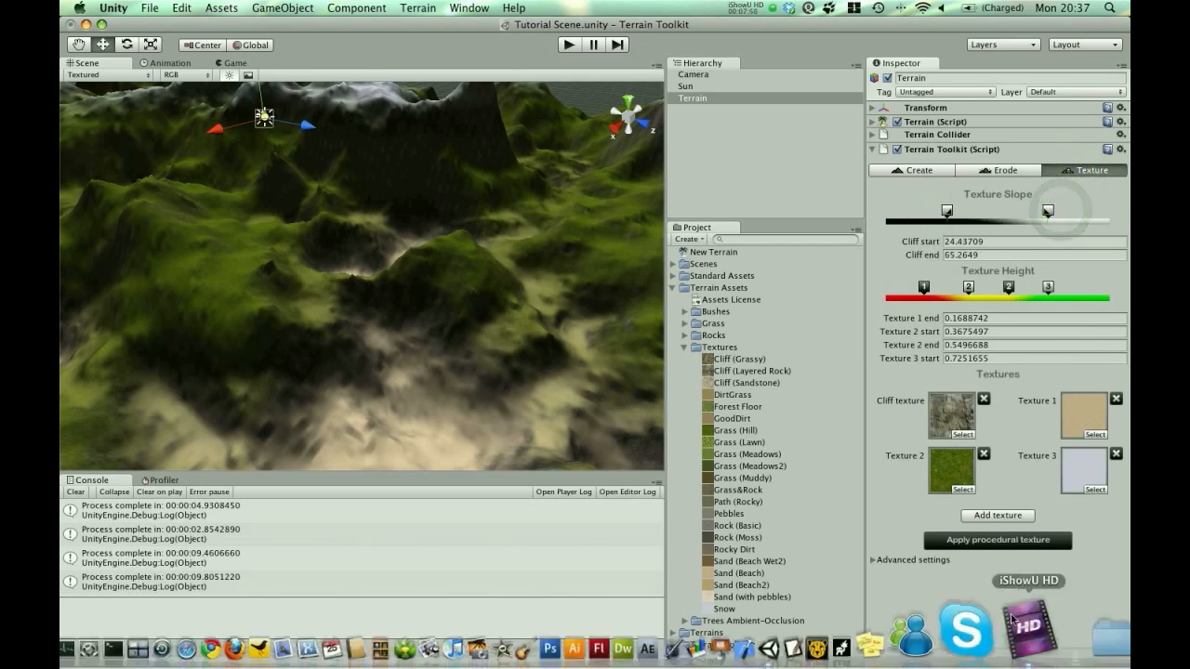
{"action": "left_click", "coordinate": [988, 539]}
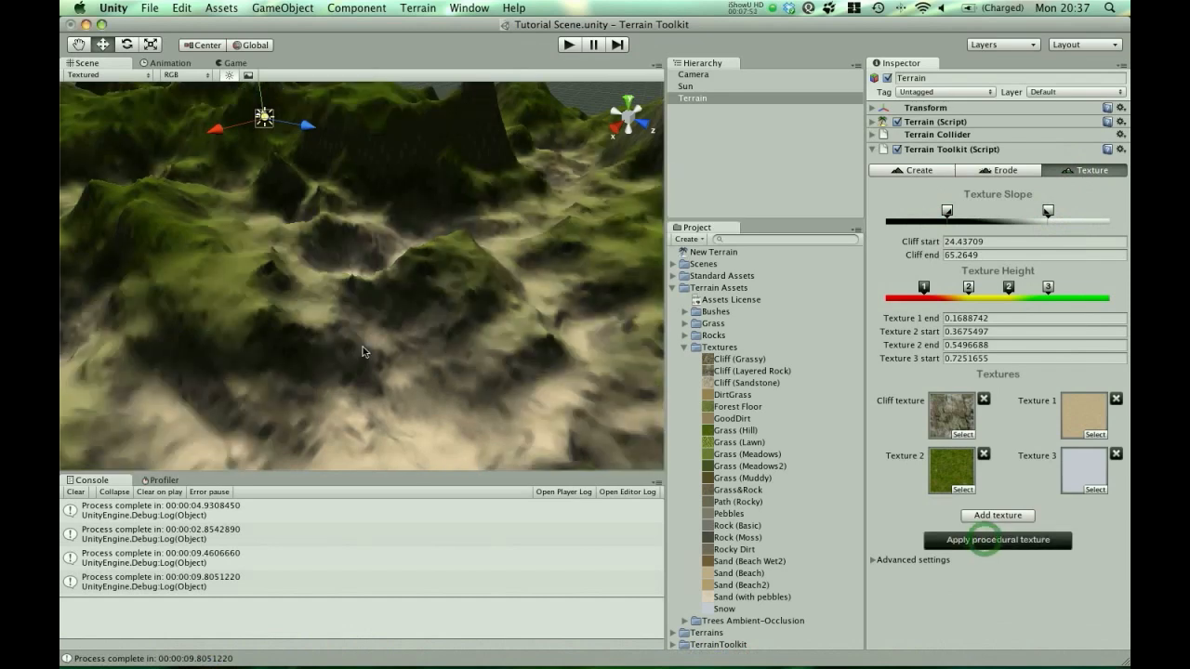
Step: Examine the retextured terrain's valleys, slopes and peaks from several angles
{"action": "left_click", "coordinate": [61, 631], "text": "alt"}
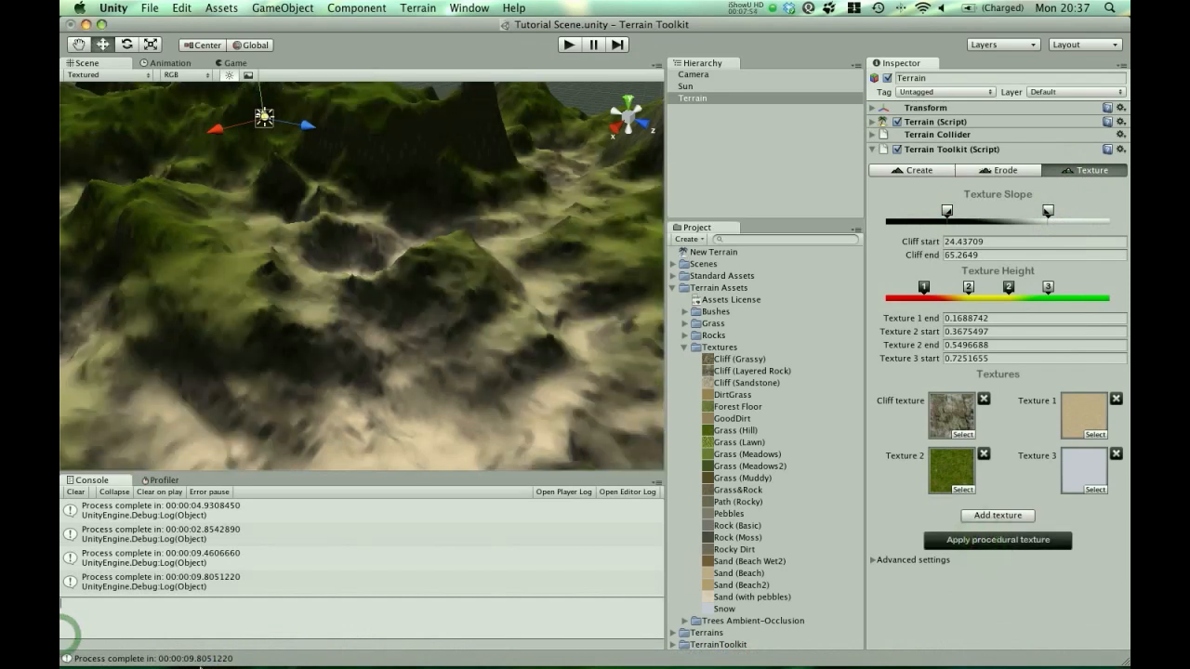
{"action": "left_click_drag", "start_coordinate": [478, 347], "coordinate": [290, 266], "text": "alt"}
{"action": "left_click_drag", "start_coordinate": [444, 244], "coordinate": [390, 300], "text": "alt"}
{"action": "left_click_drag", "start_coordinate": [311, 258], "coordinate": [361, 355], "text": "alt"}
{"action": "left_click_drag", "start_coordinate": [285, 308], "coordinate": [558, 279], "text": "alt"}
{"action": "left_click_drag", "start_coordinate": [482, 282], "coordinate": [383, 307], "text": "alt"}
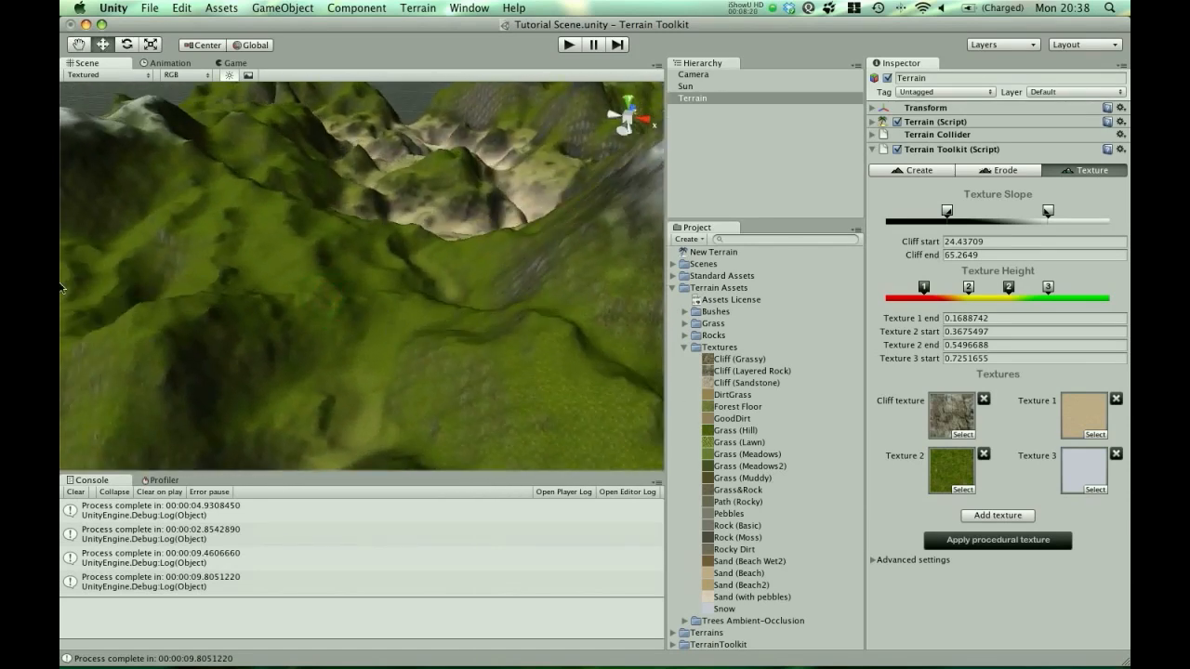
{"action": "left_click_drag", "start_coordinate": [320, 193], "coordinate": [372, 251], "text": "alt"}
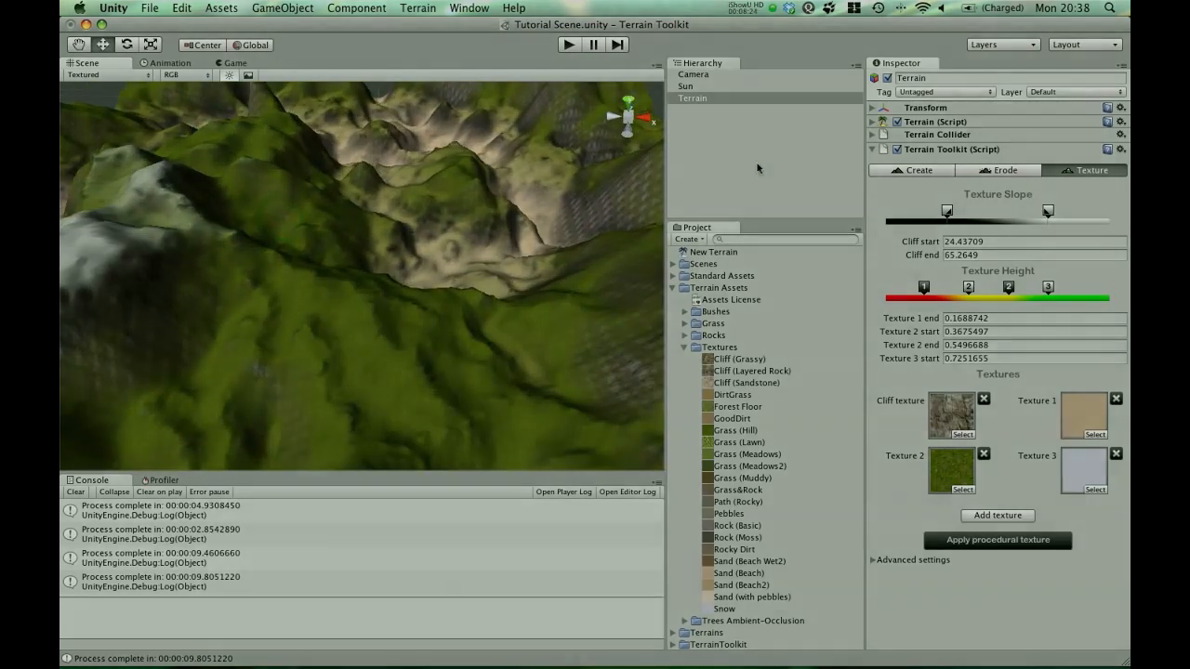